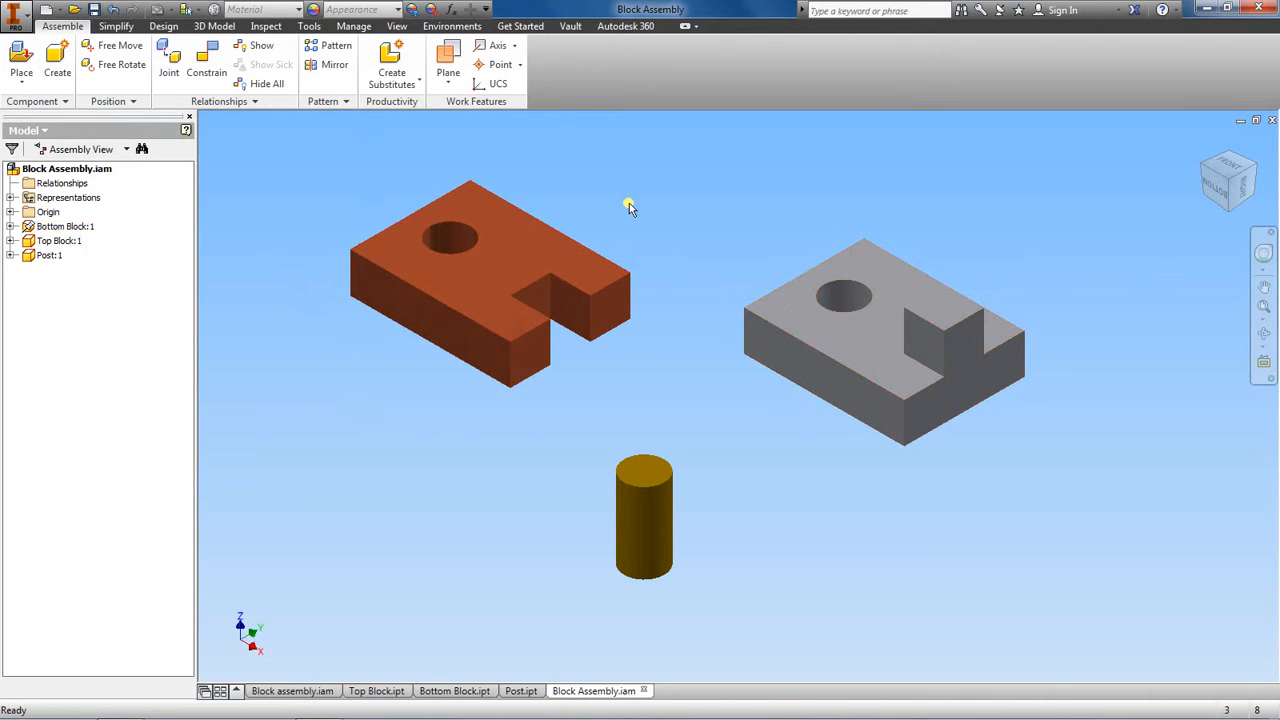
mouse_move(580, 222)
left_mouse_down()
mouse_move(786, 209)
mouse_move(923, 291)
mouse_move(914, 309)
mouse_move(898, 228)
mouse_move(920, 277)
mouse_move(937, 260)
mouse_move(908, 238)
mouse_move(911, 266)
mouse_move(843, 249)
mouse_move(907, 240)
mouse_move(794, 220)
mouse_move(575, 220)
left_mouse_up()
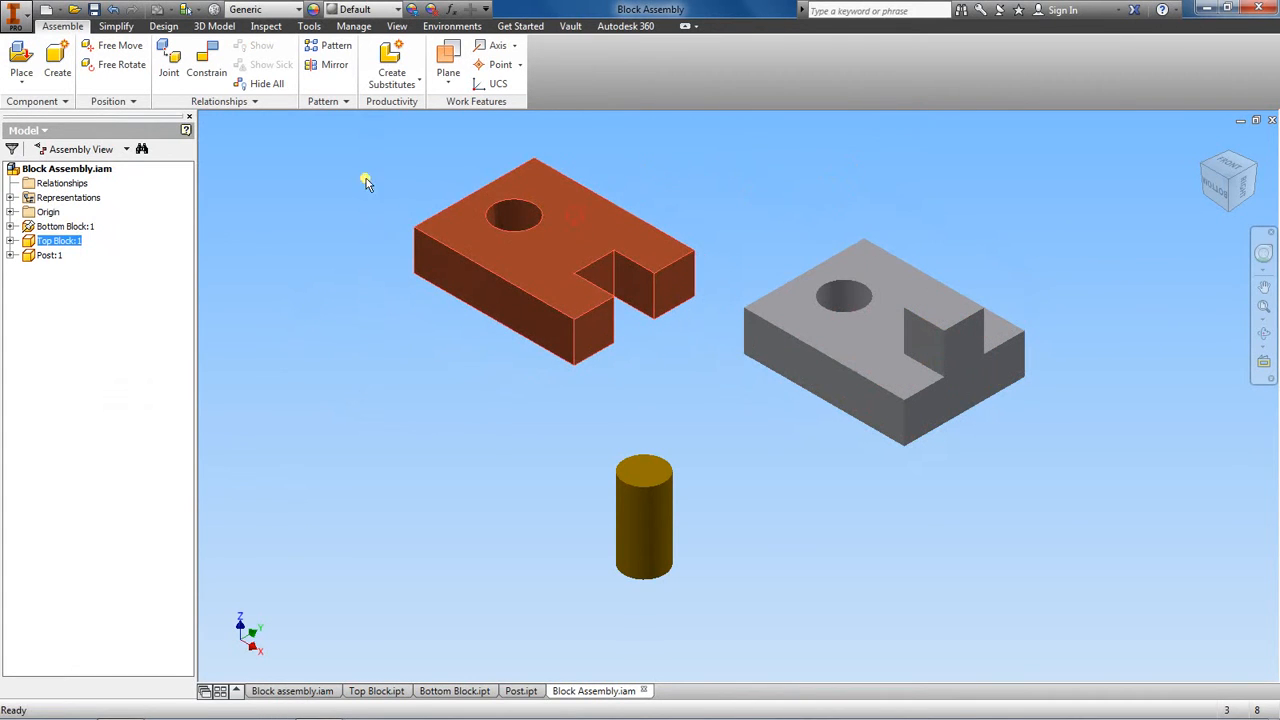
left_click(207, 68)
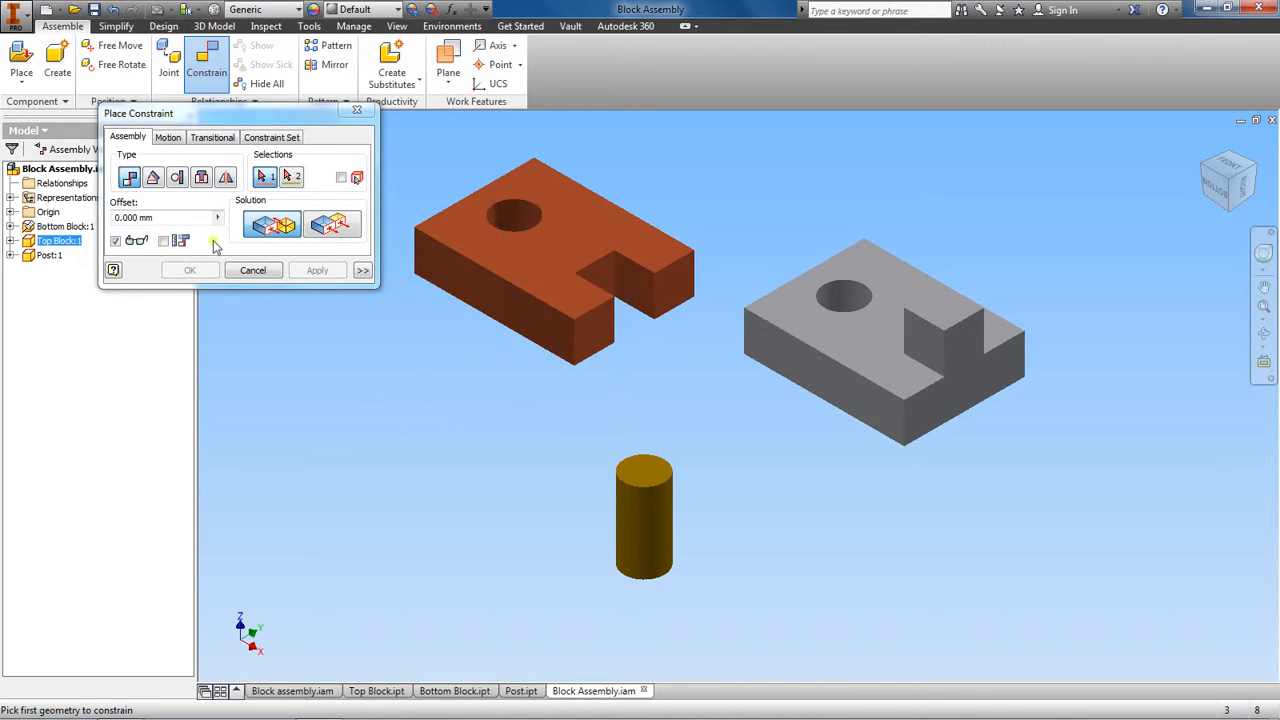
left_click(129, 180)
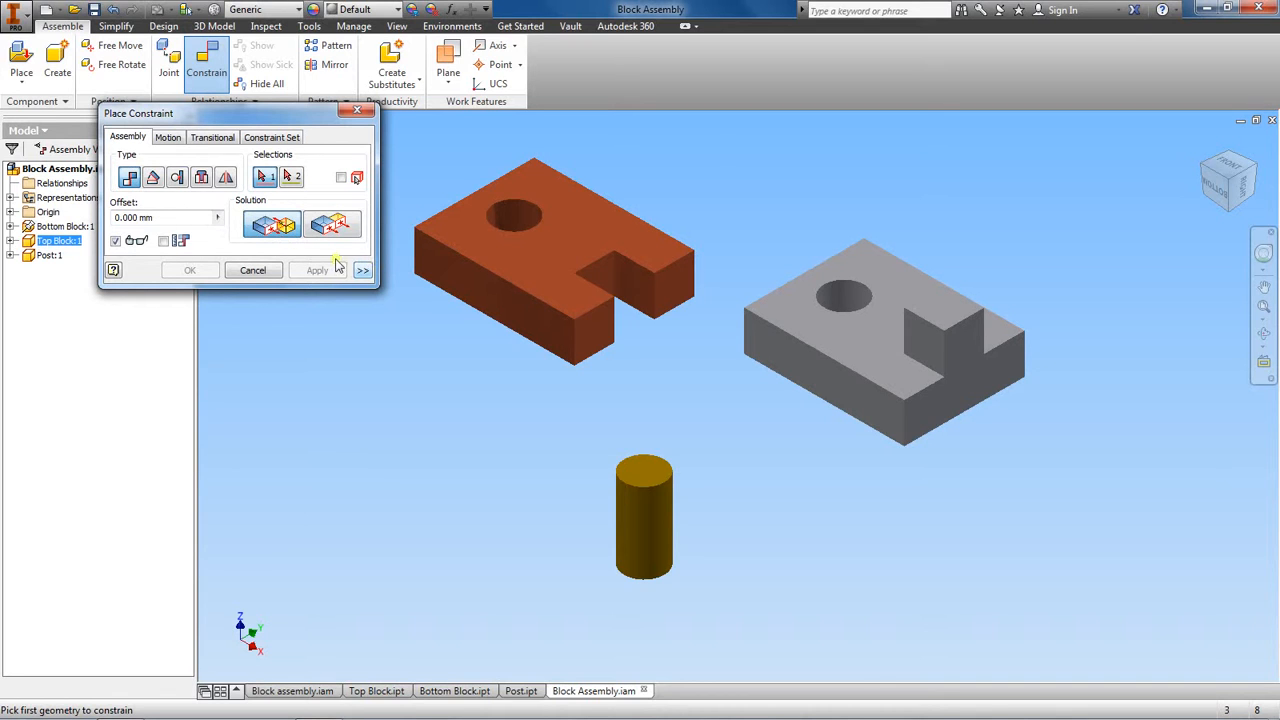
left_click(595, 332)
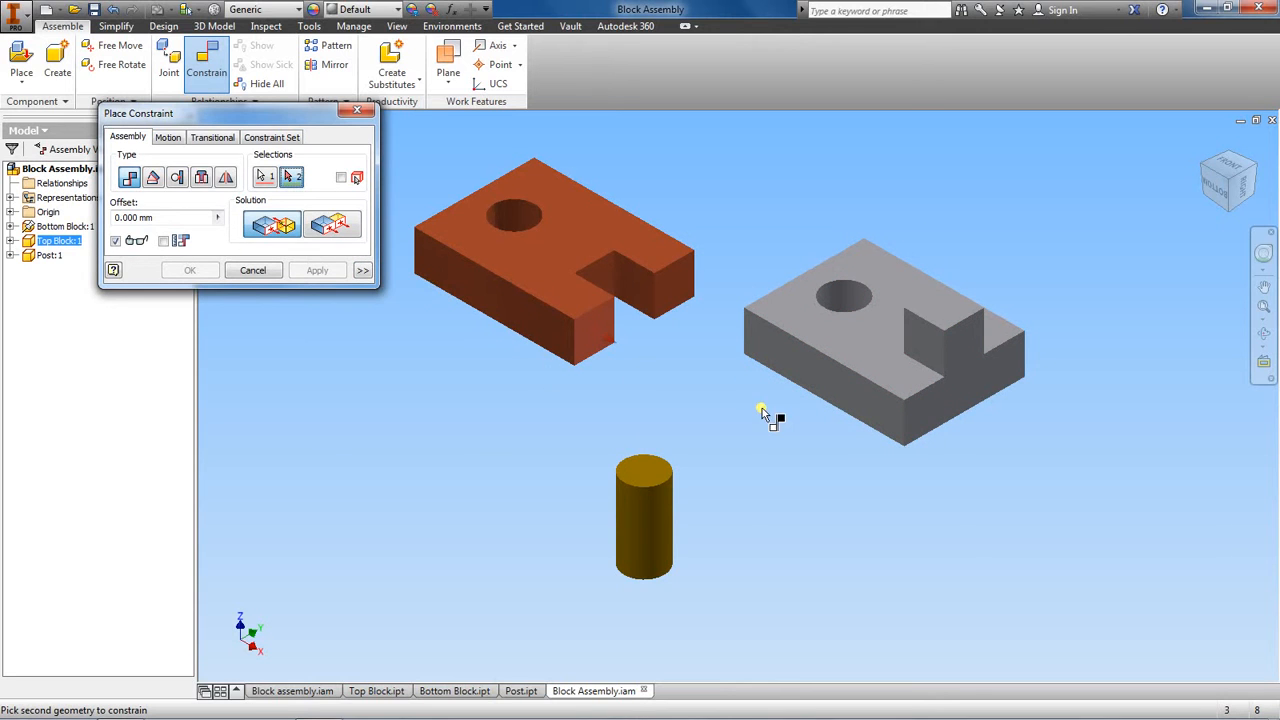
left_click(937, 414)
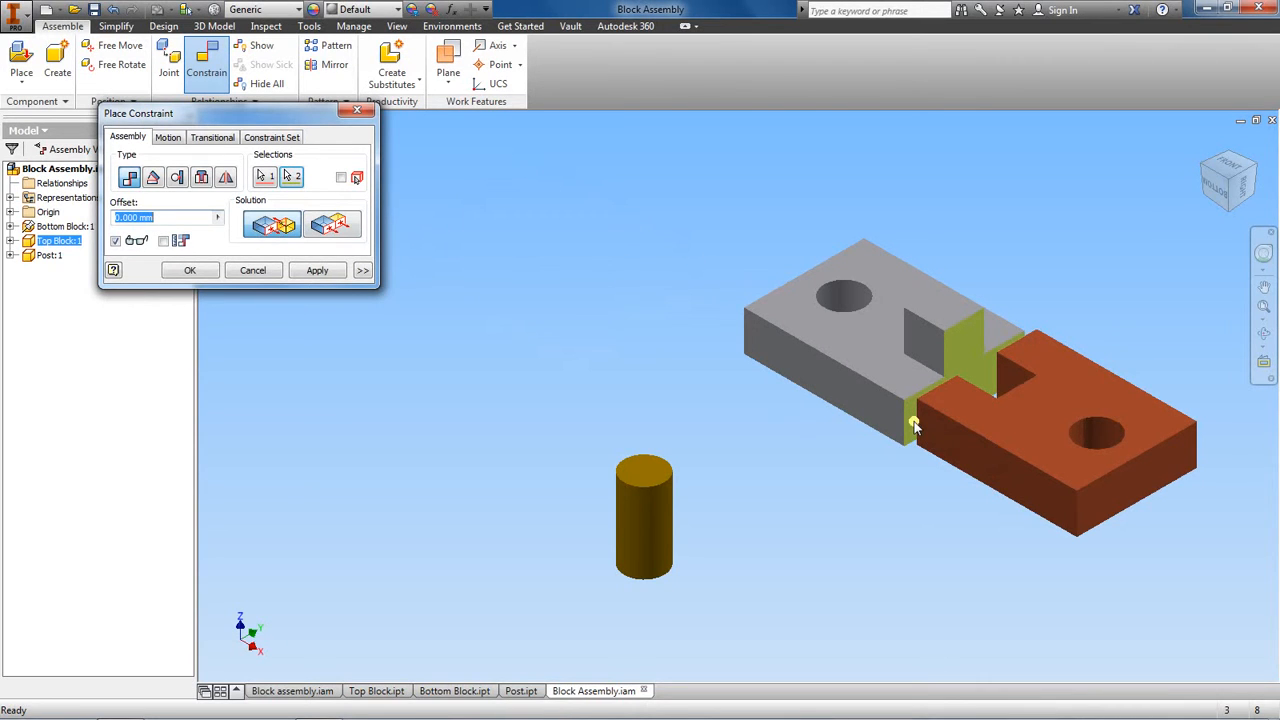
left_click(297, 691)
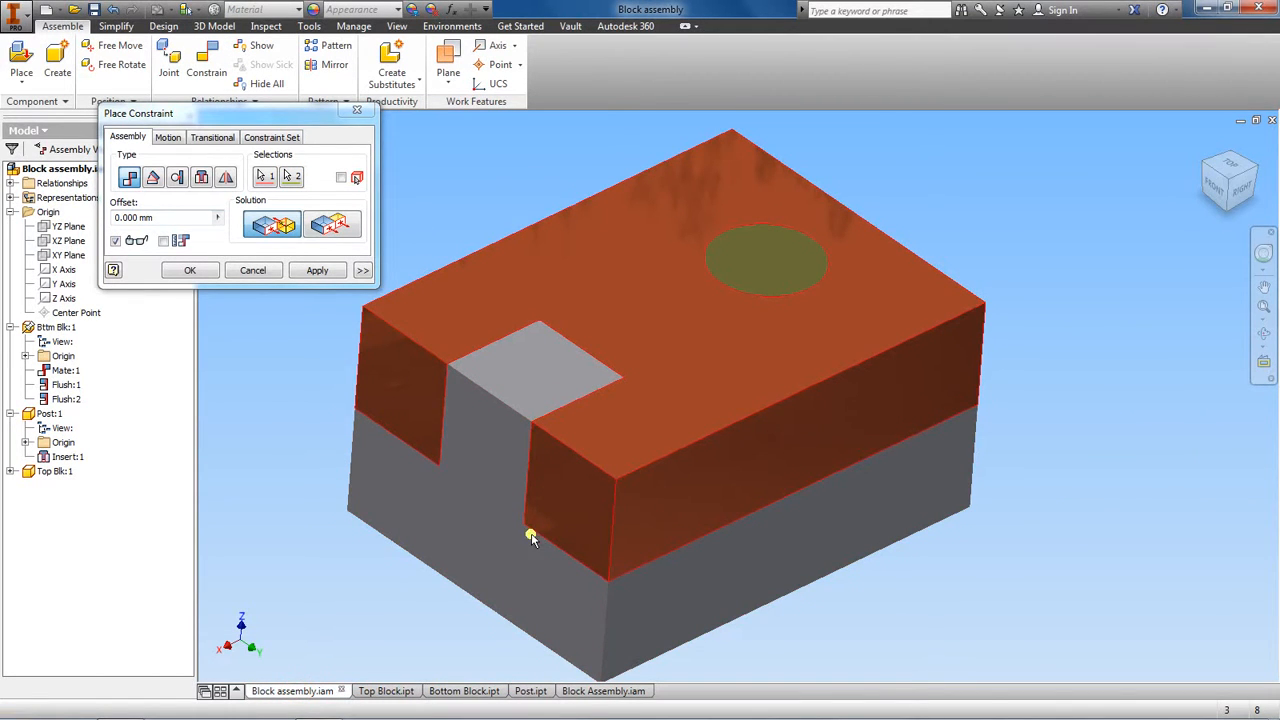
left_click(598, 691)
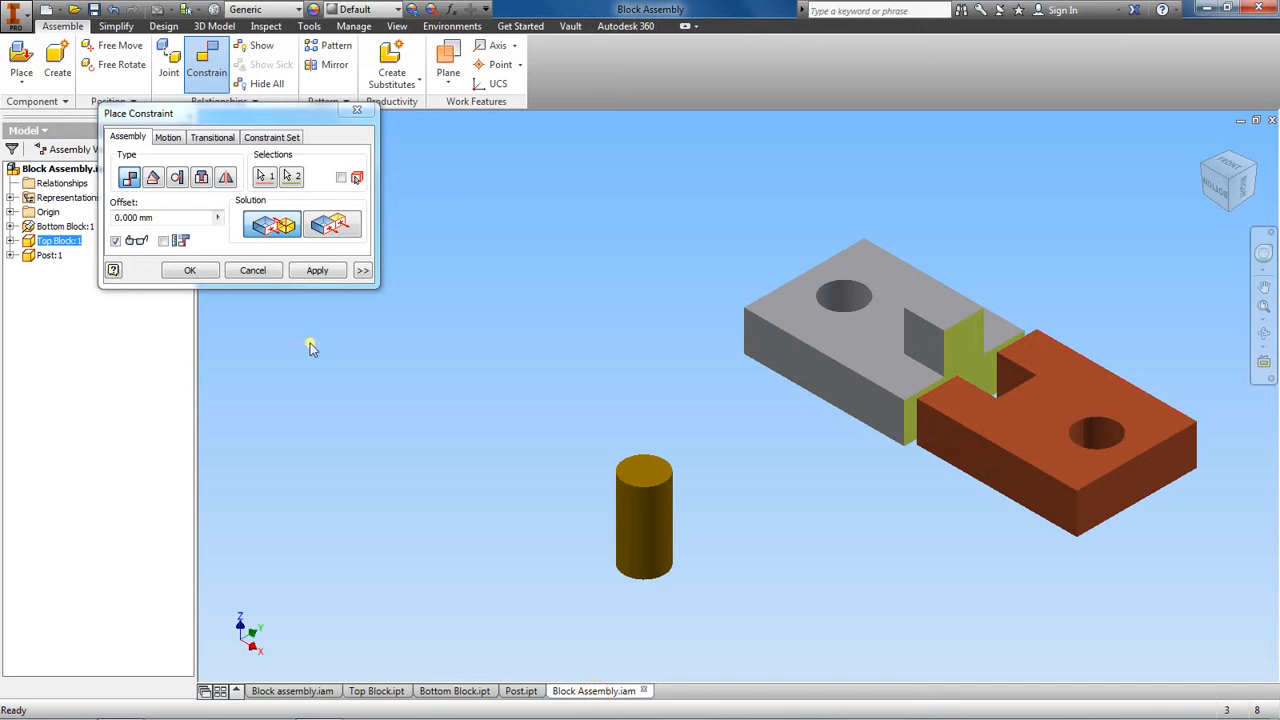
left_click(250, 271)
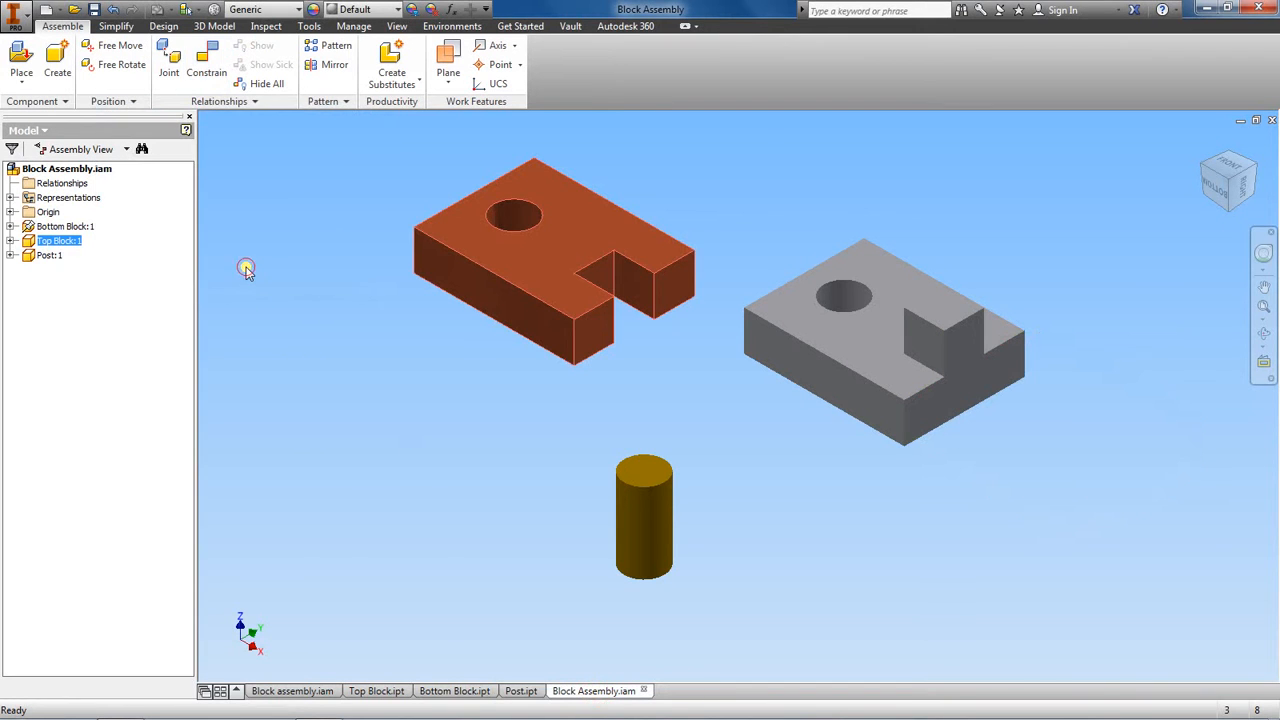
- Apply a mate constraint with zero offset between the underside of the top block and the upper face of the bottom block
left_click(214, 60)
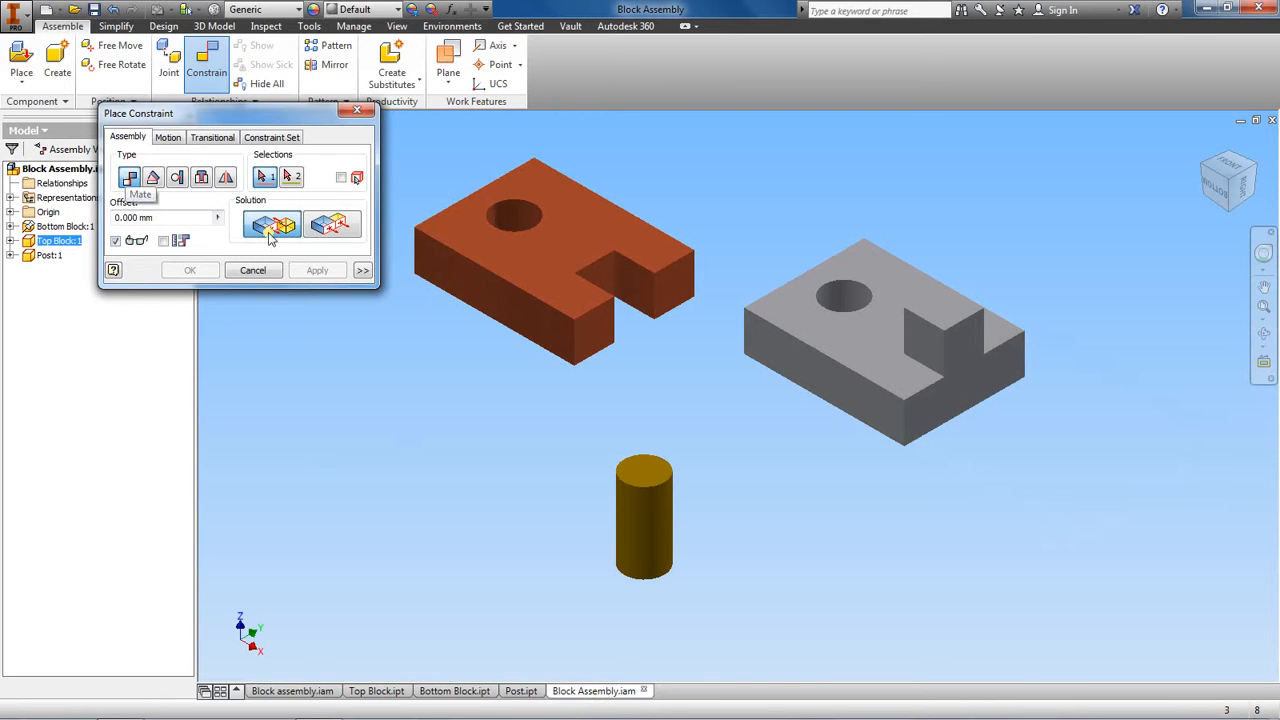
left_click(341, 228)
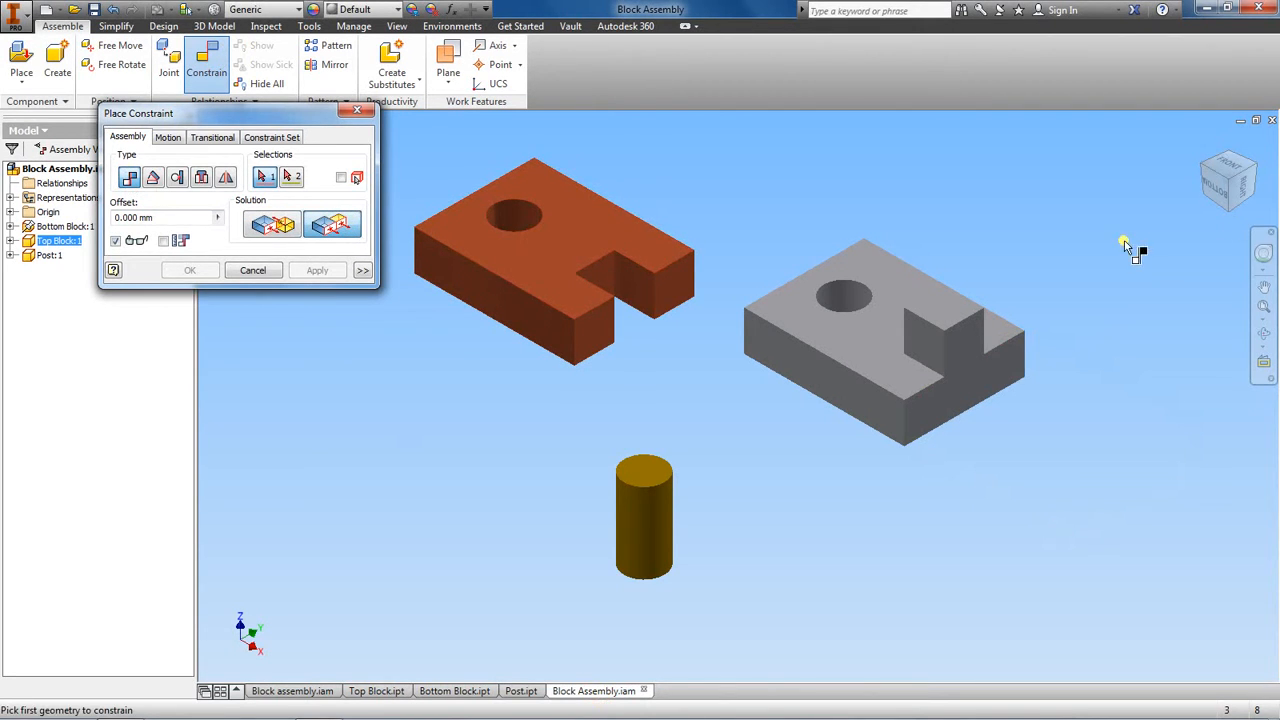
left_click_drag(1233, 200, 1234, 657)
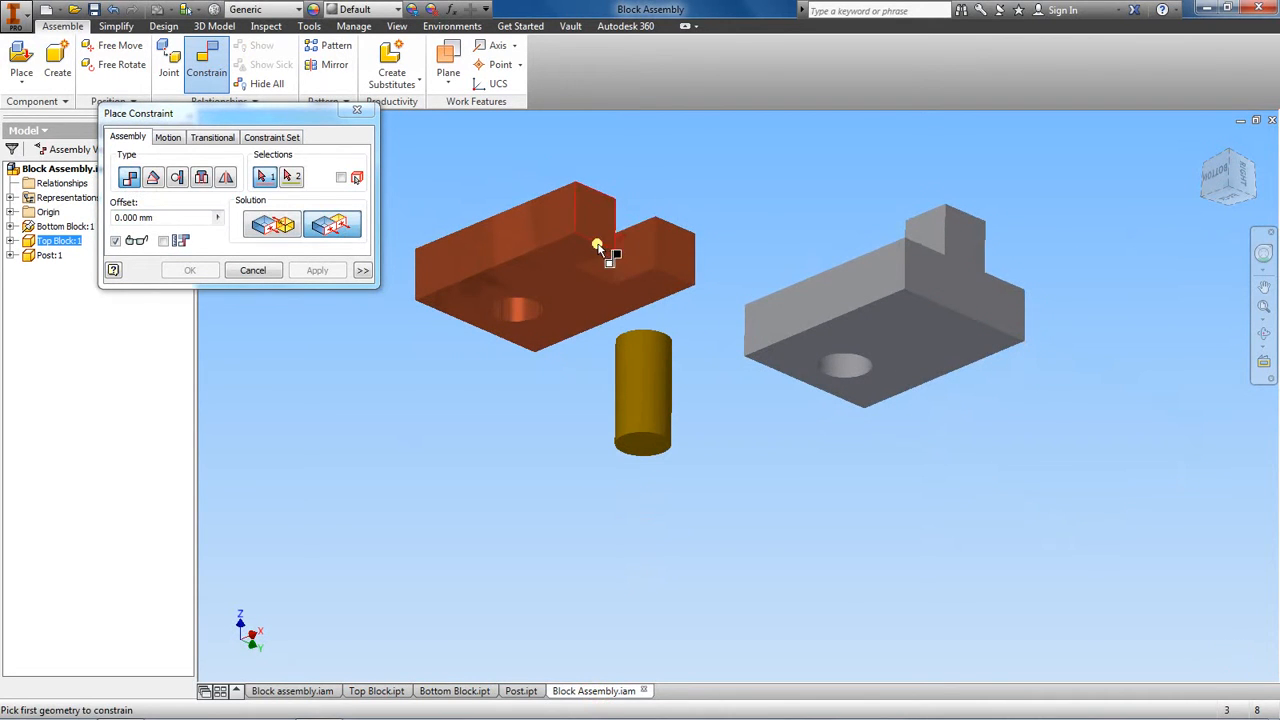
left_click(522, 271)
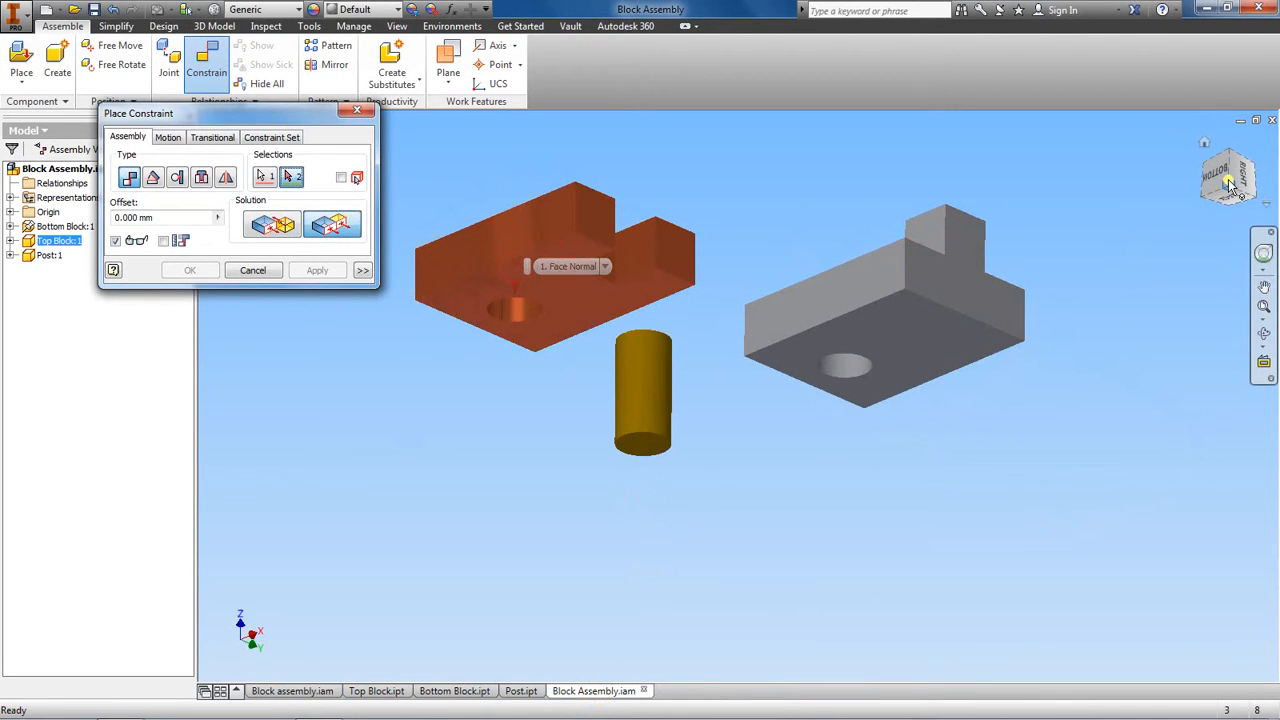
left_click_drag(1227, 186, 1210, 277)
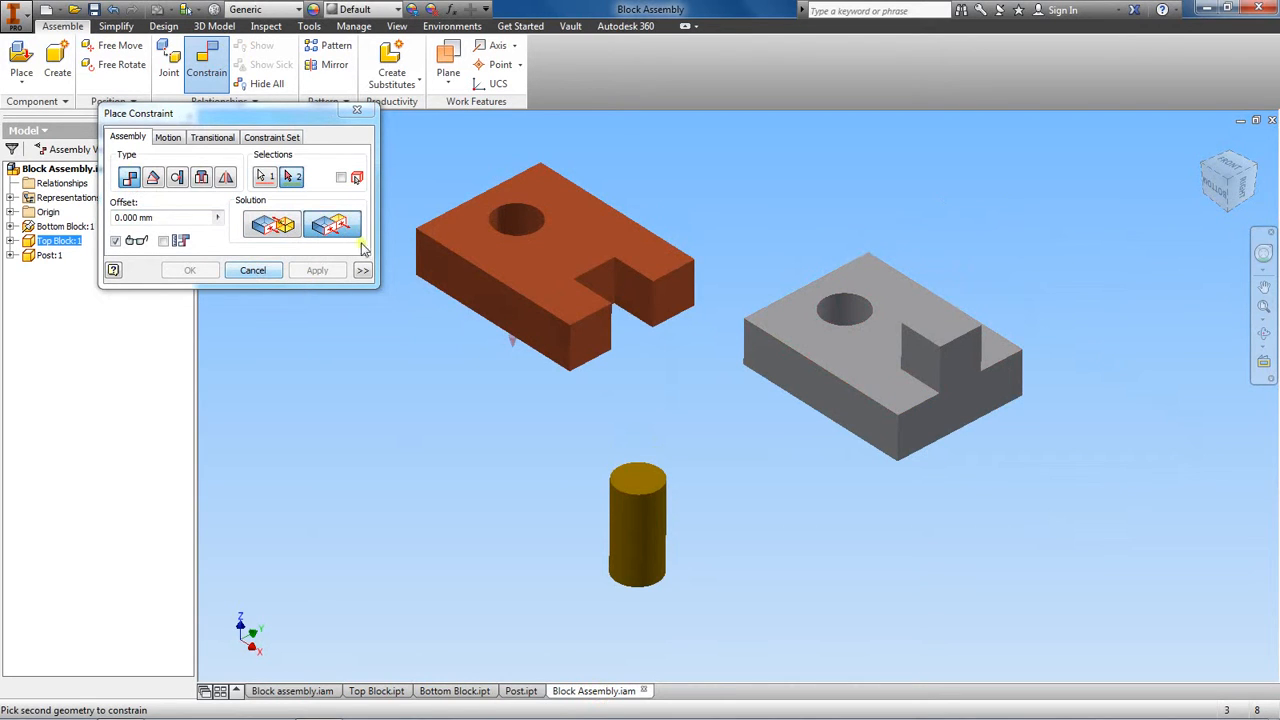
left_click(278, 227)
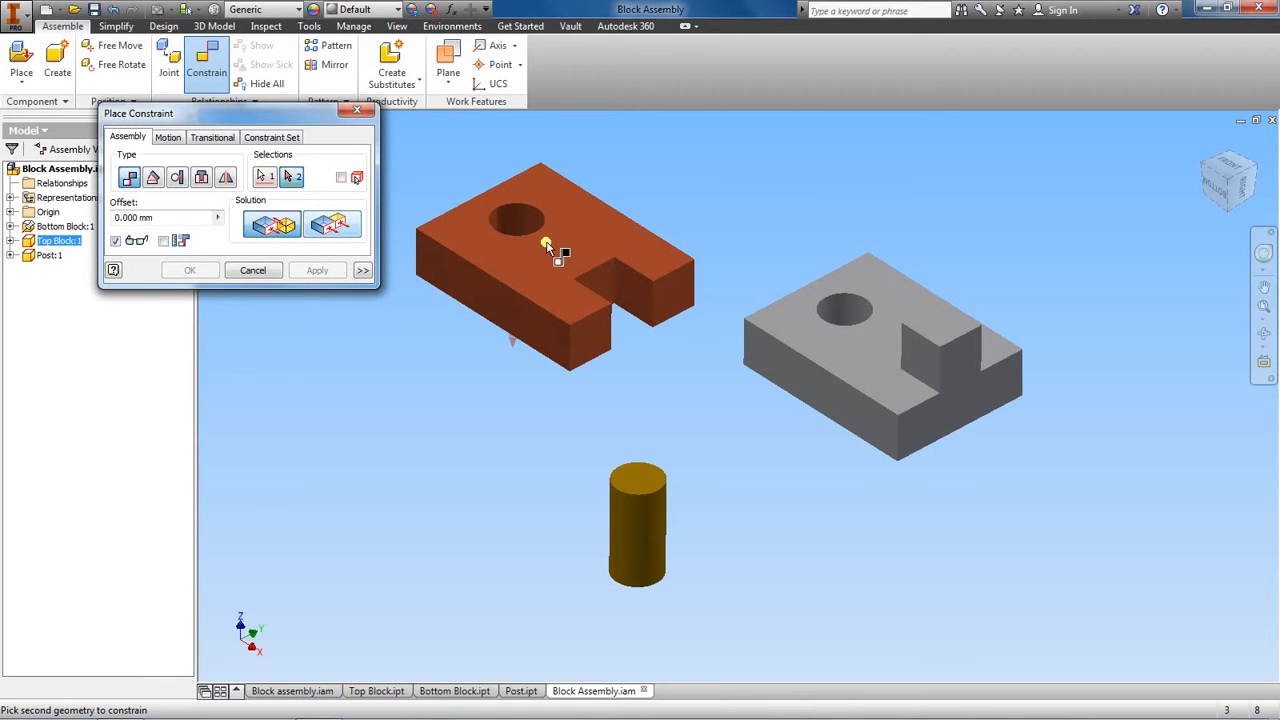
left_click(849, 349)
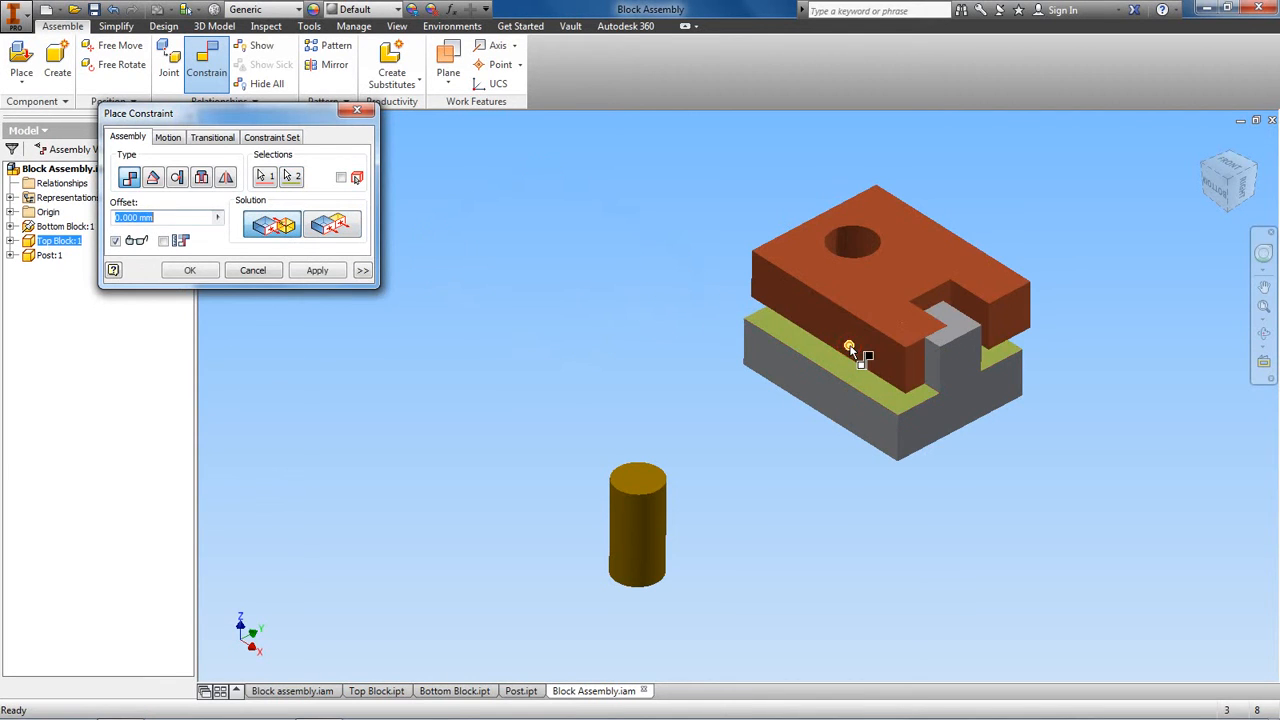
left_click(1232, 204)
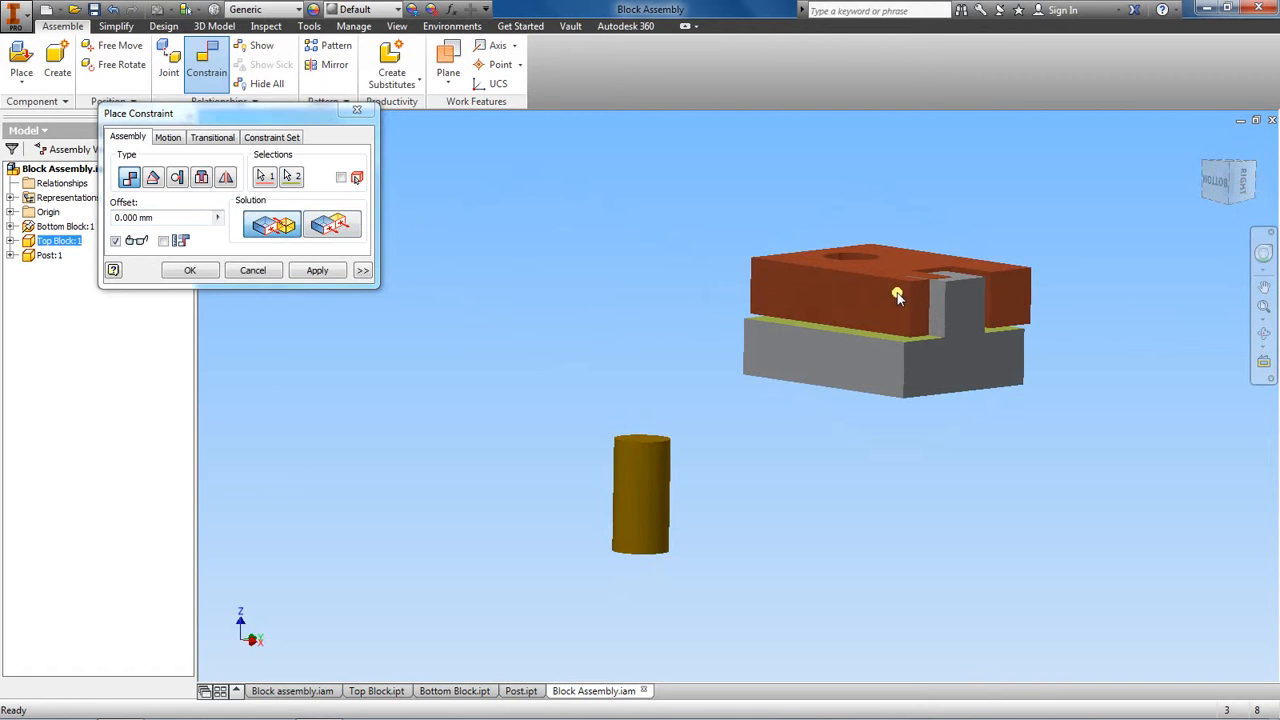
left_click(316, 271)
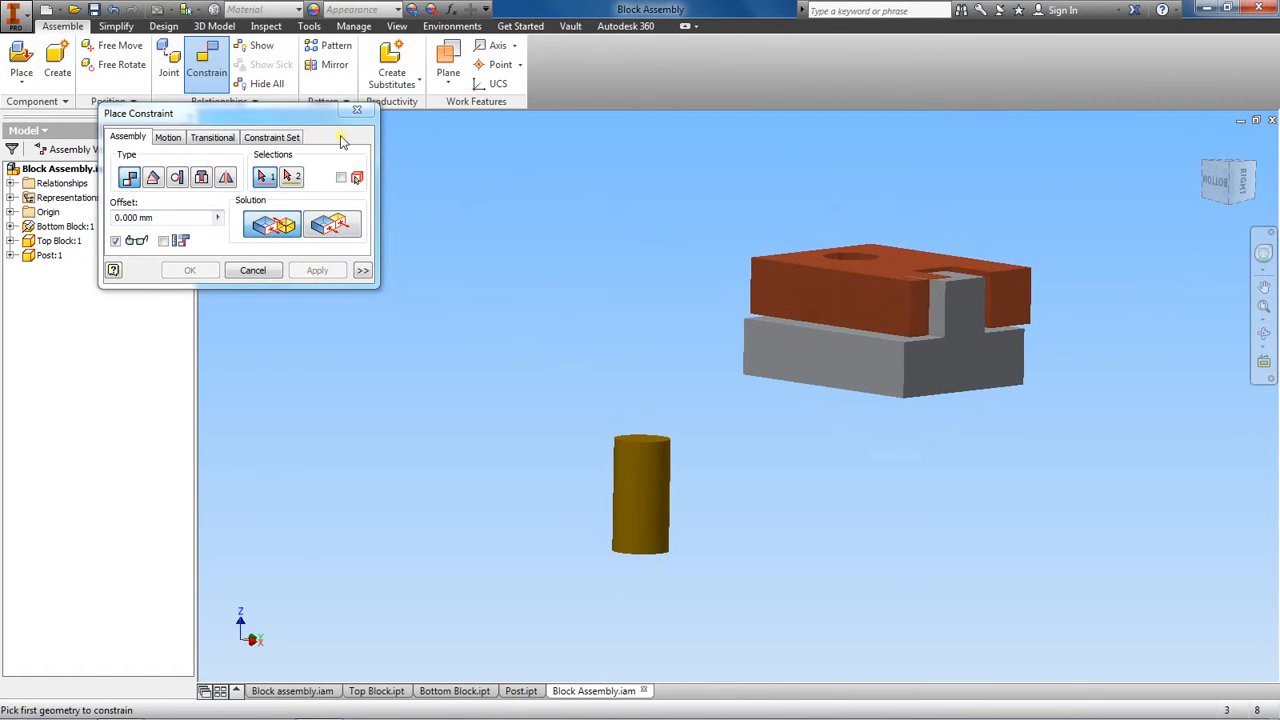
left_click(357, 110)
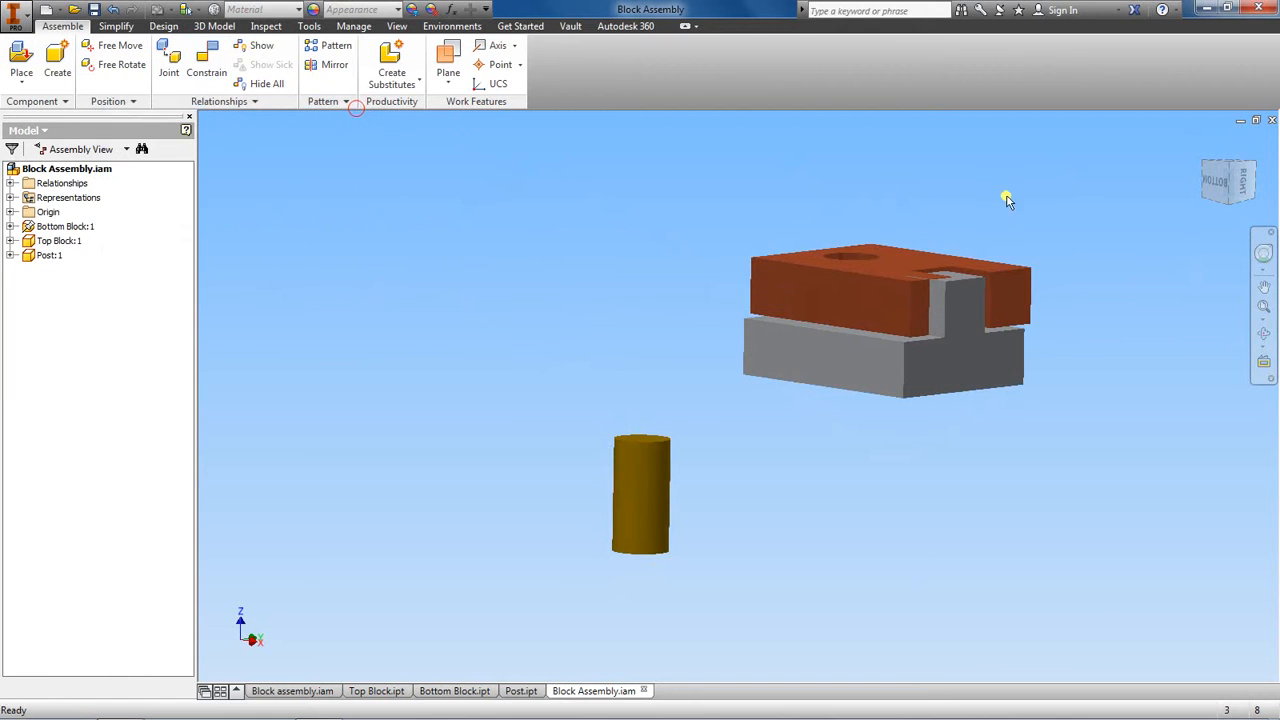
- Slide the top block across the bottom block and roughly line up their sides by eye in the Right view
left_click_drag(1230, 177, 1211, 221)
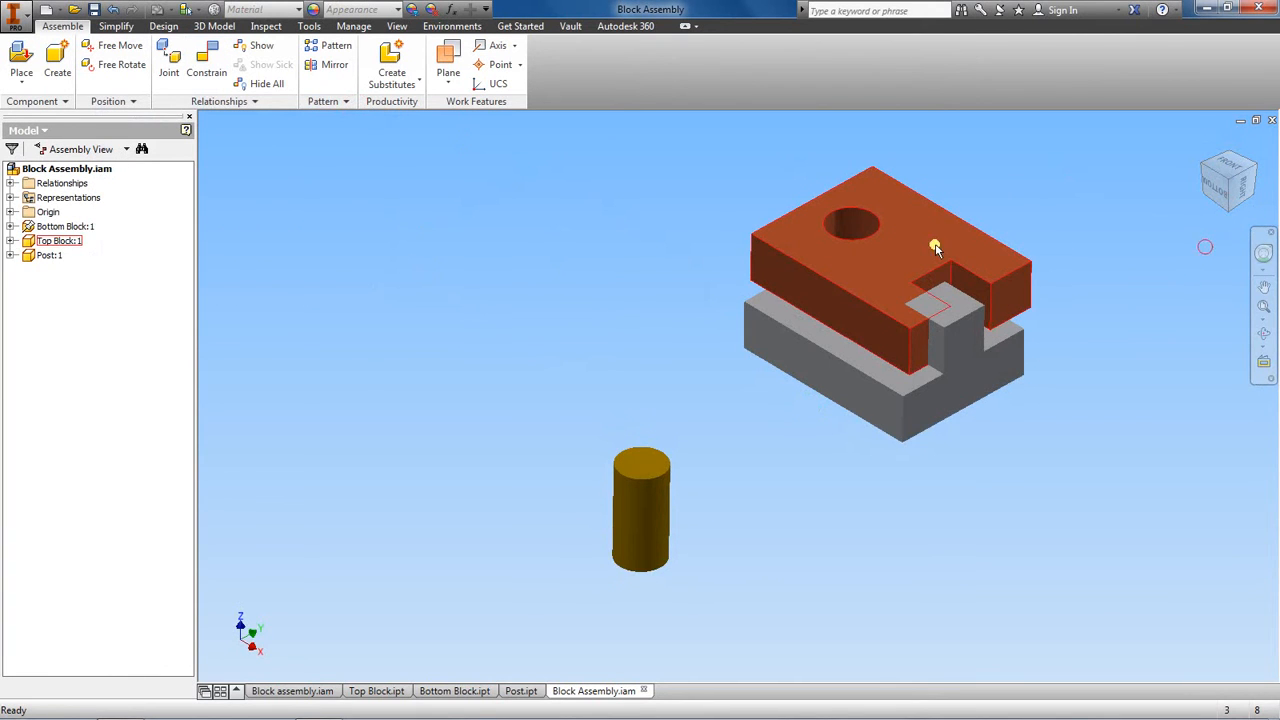
mouse_move(857, 283)
left_mouse_down()
mouse_move(875, 314)
mouse_move(908, 286)
mouse_move(831, 277)
mouse_move(868, 296)
left_mouse_up()
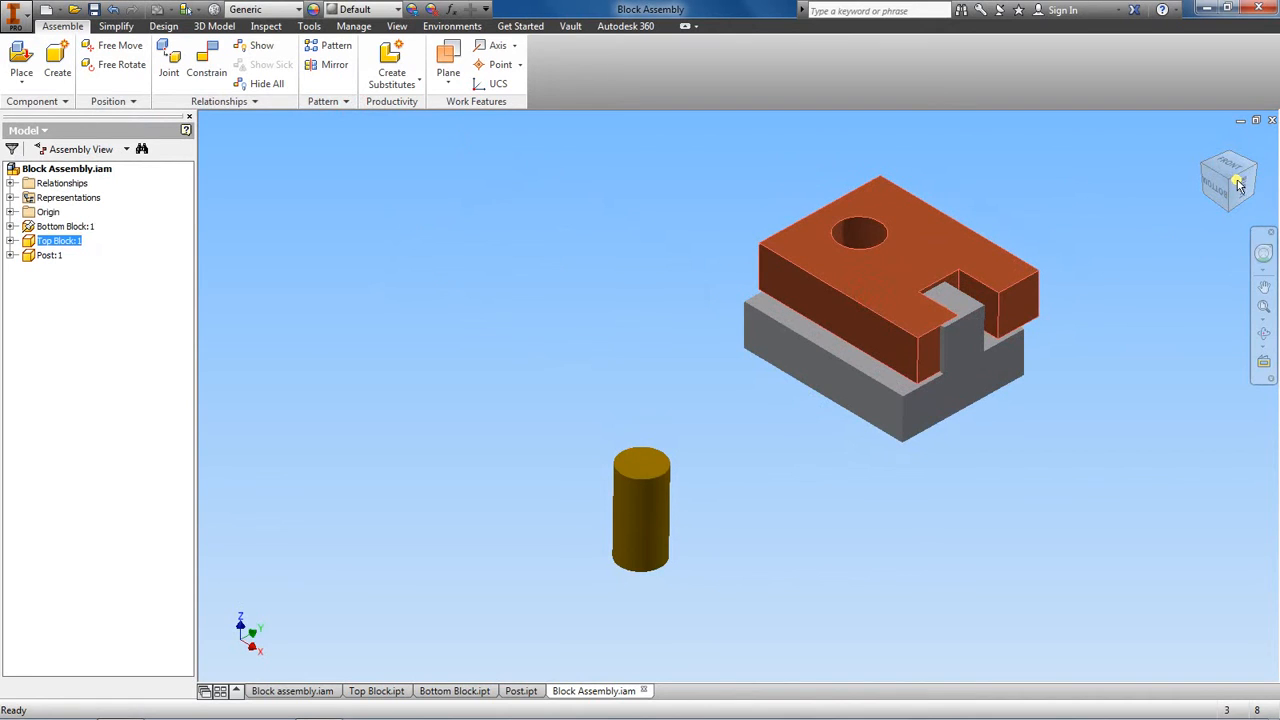
mouse_move(1228, 187)
left_mouse_down()
mouse_move(1236, 117)
mouse_move(1170, 113)
left_mouse_up()
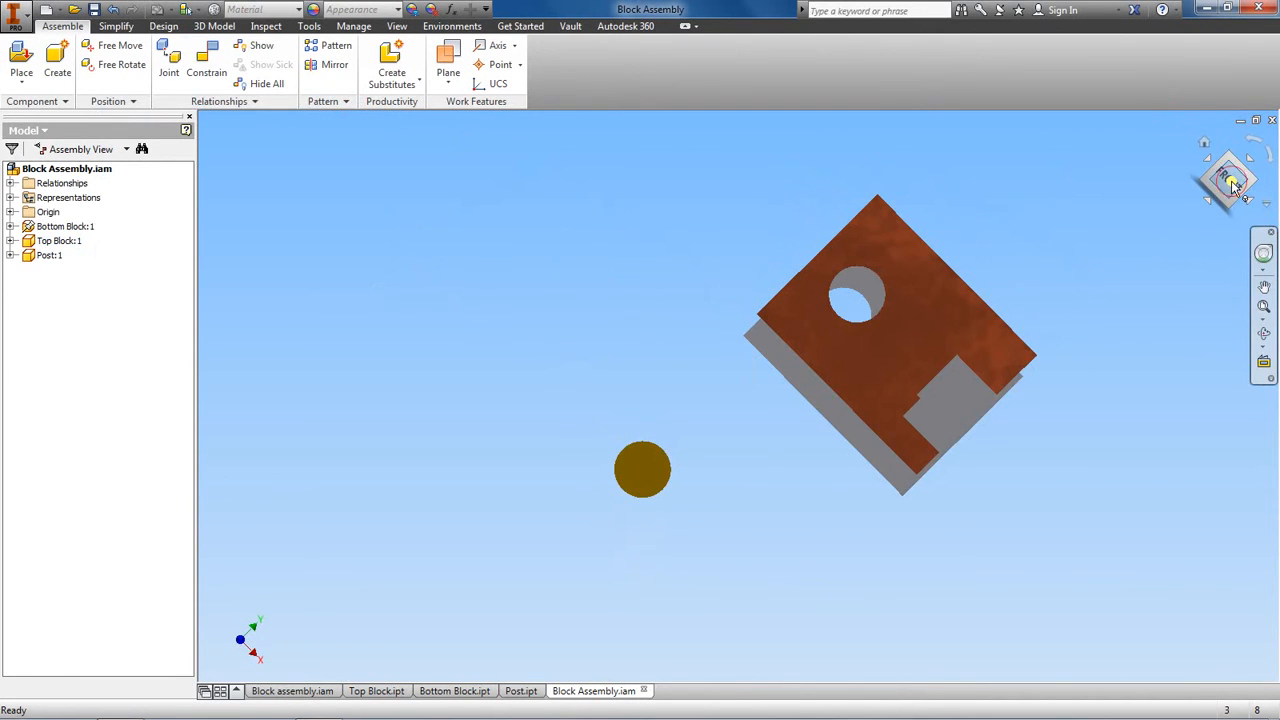
left_click(1236, 186)
left_click(1230, 150)
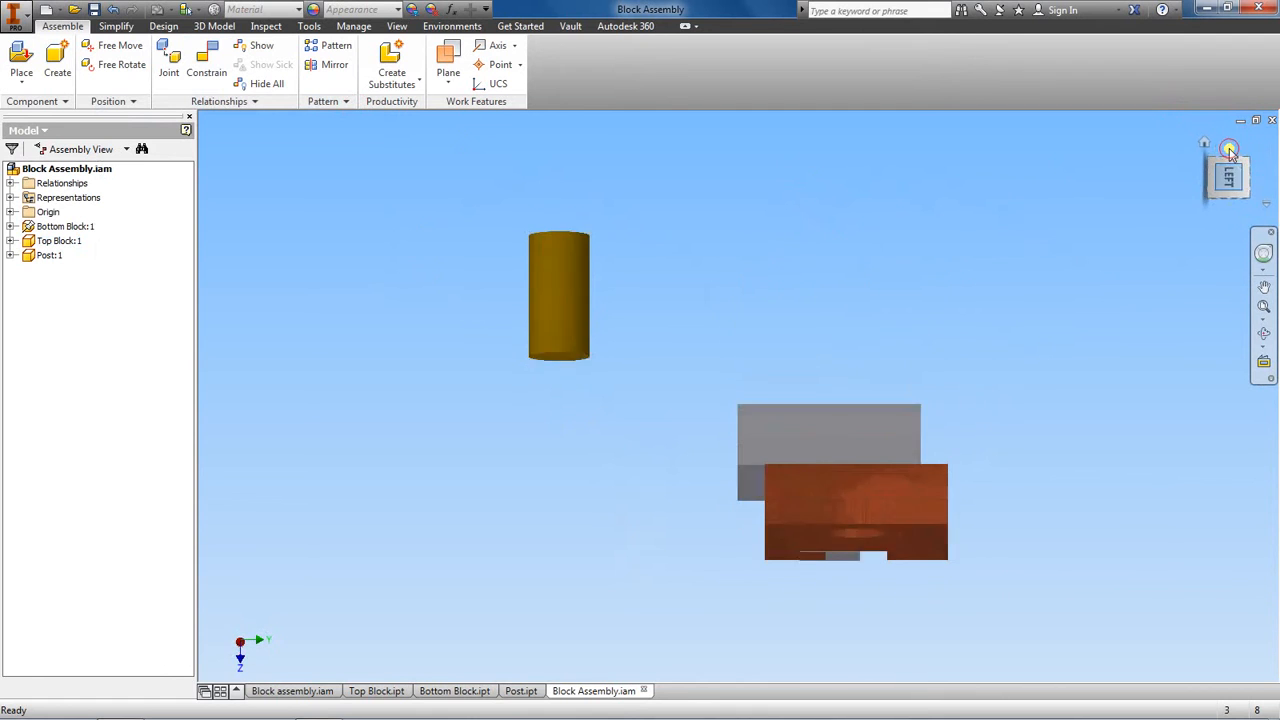
left_click(1230, 150)
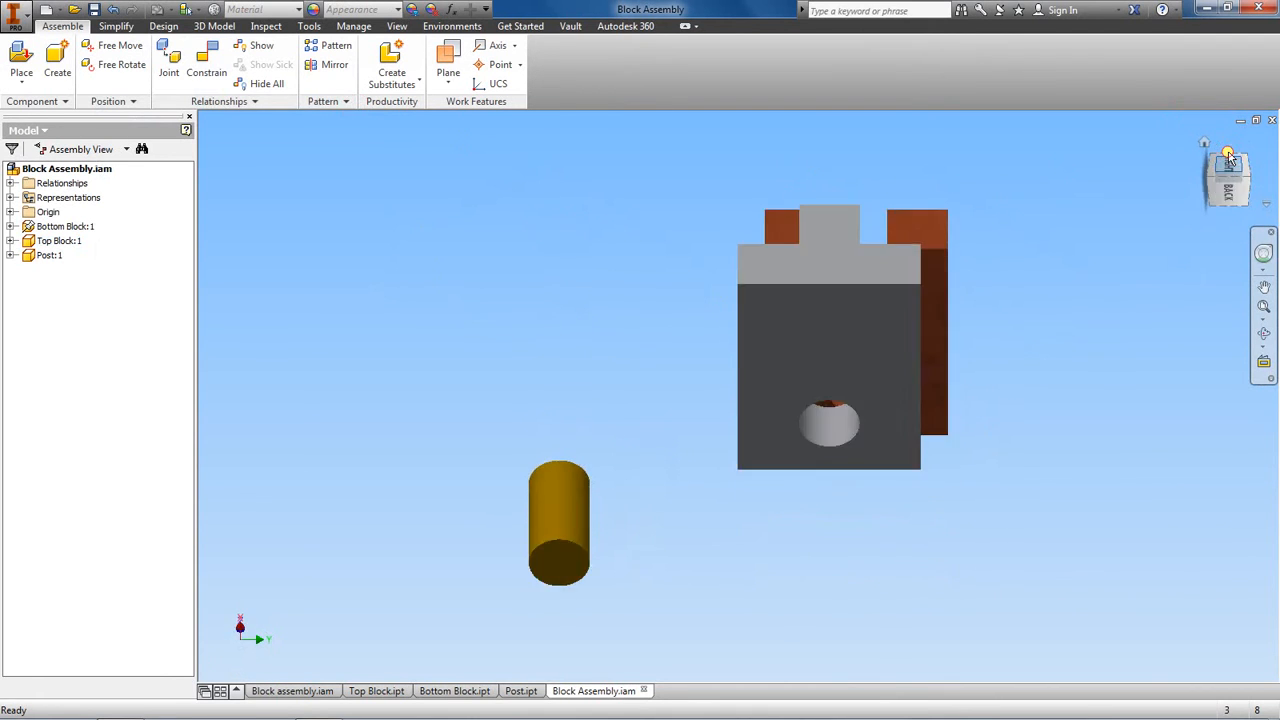
left_click_drag(913, 271, 879, 303)
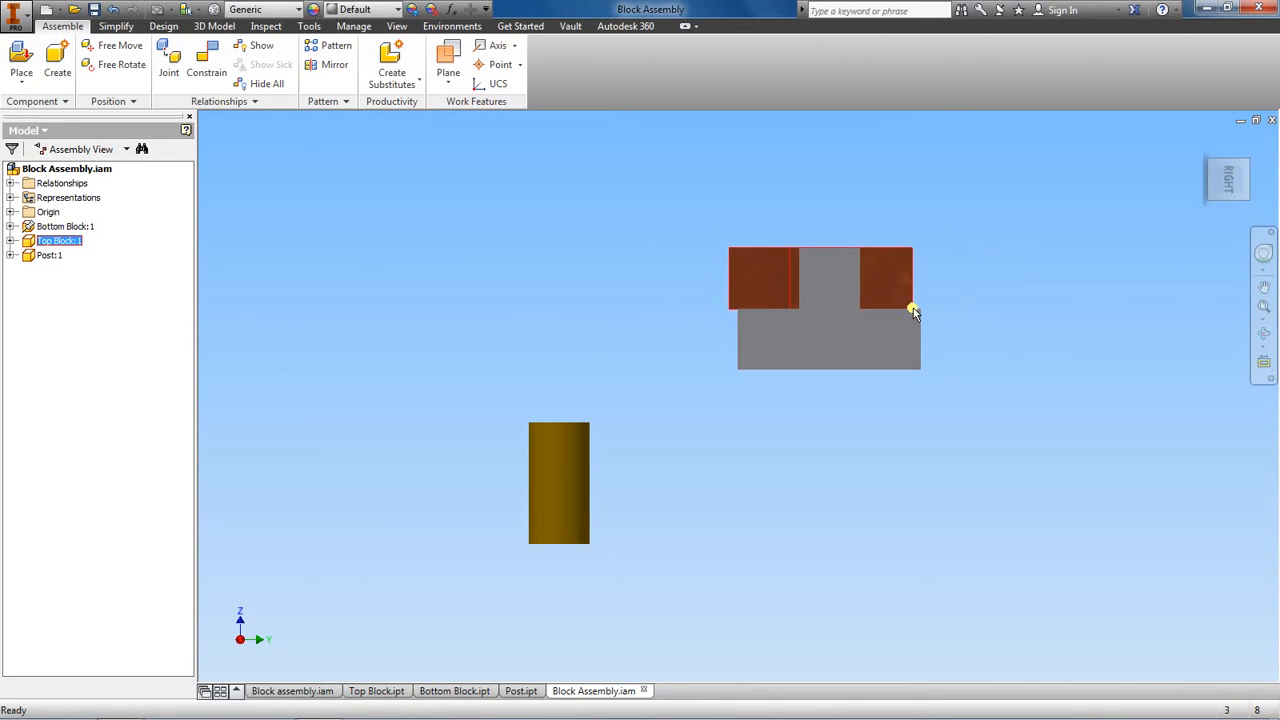
- Test the top block's remaining freedom by moving it off the bottom block, realigning it by eye and shifting it sideways again
left_click(1237, 176)
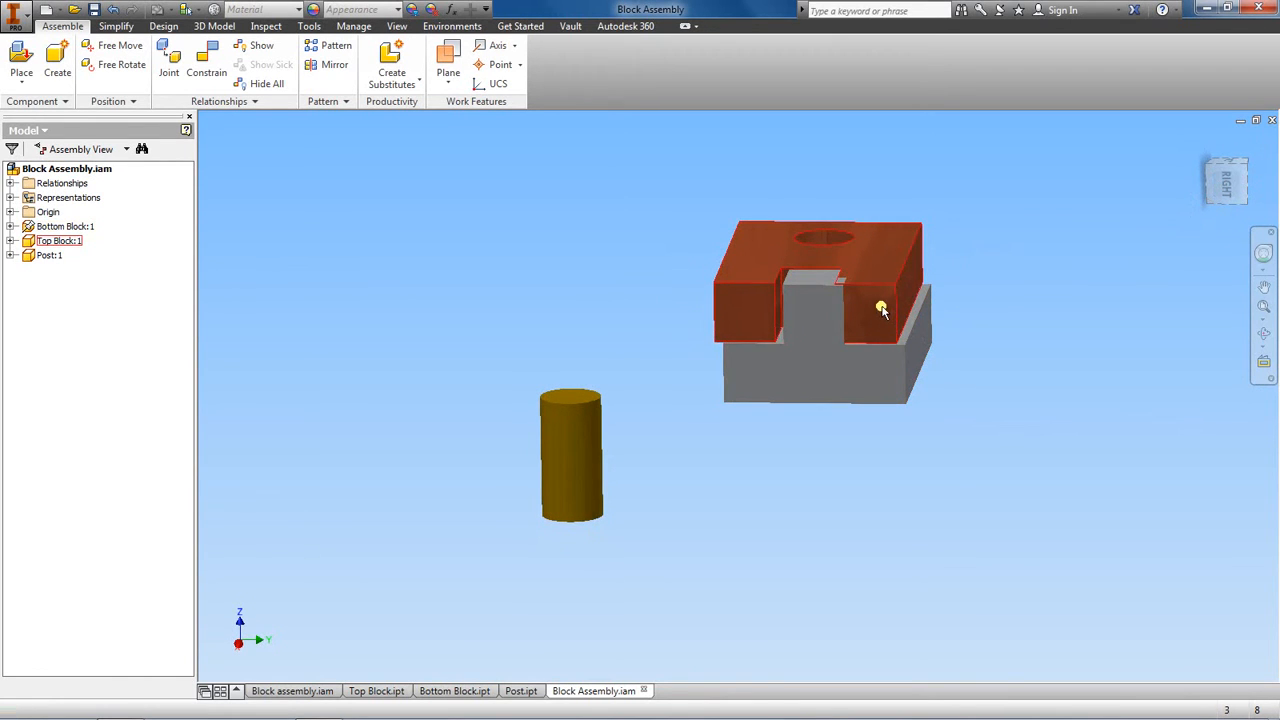
left_click_drag(881, 310, 925, 255)
left_click(1220, 186)
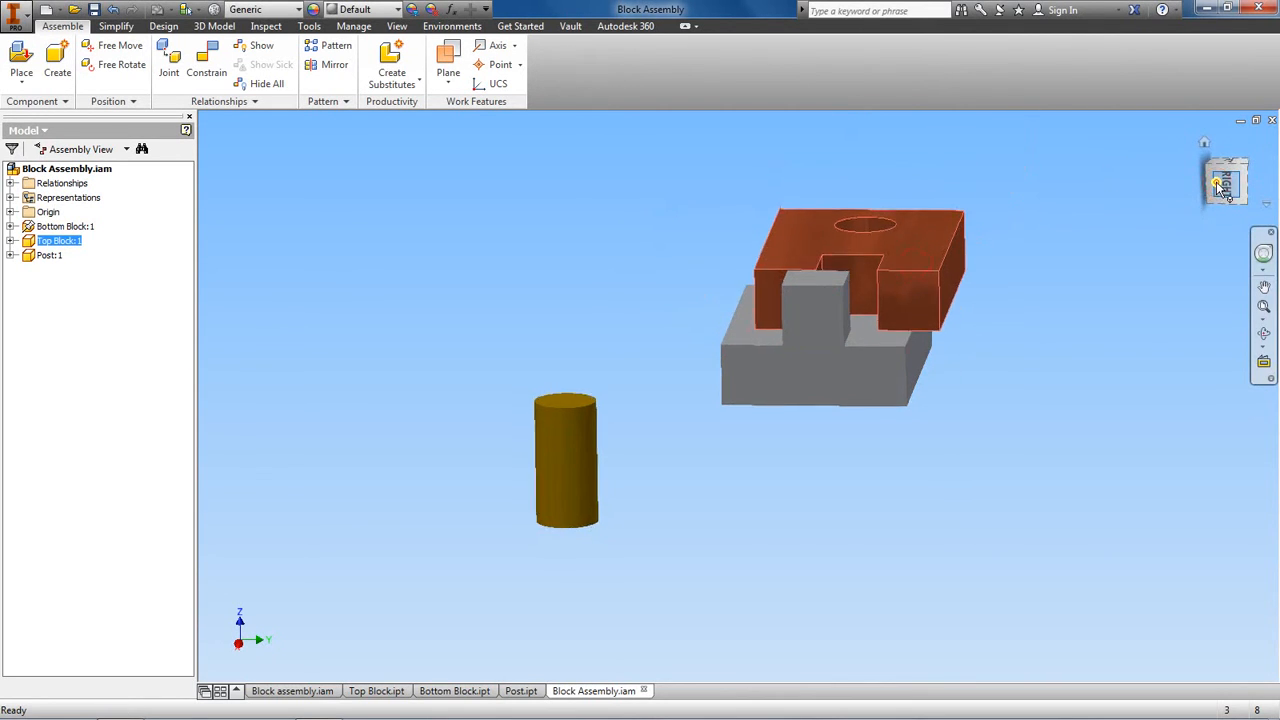
left_click_drag(957, 366, 903, 446)
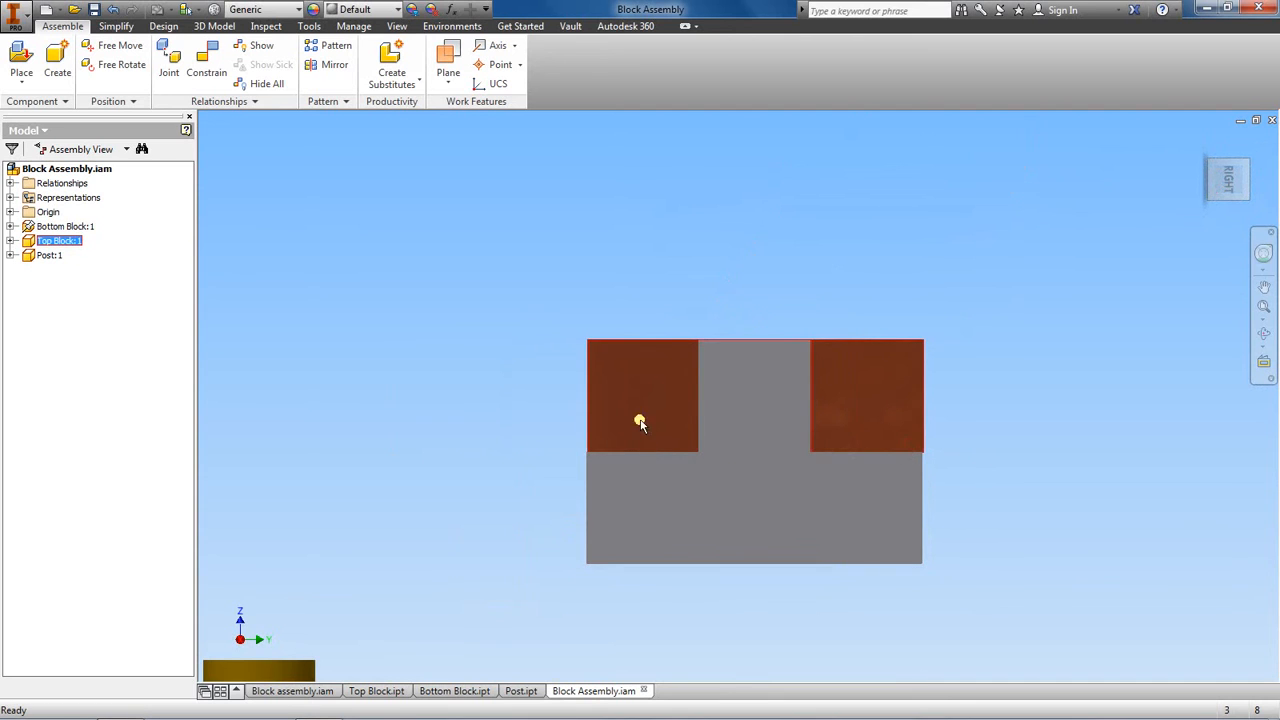
left_click_drag(657, 386, 696, 392)
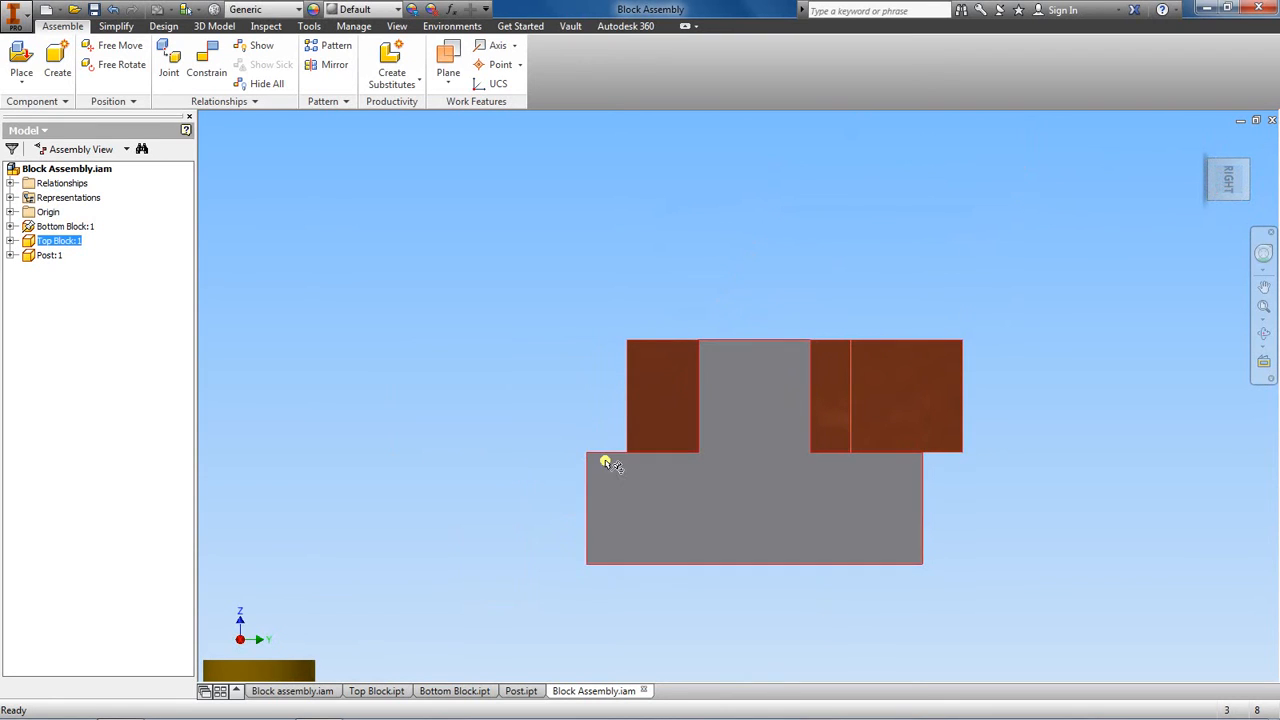
- Apply a flush constraint with zero offset between the matching long side faces of the top block and the bottom block
scroll(956, 288, "down", 3)
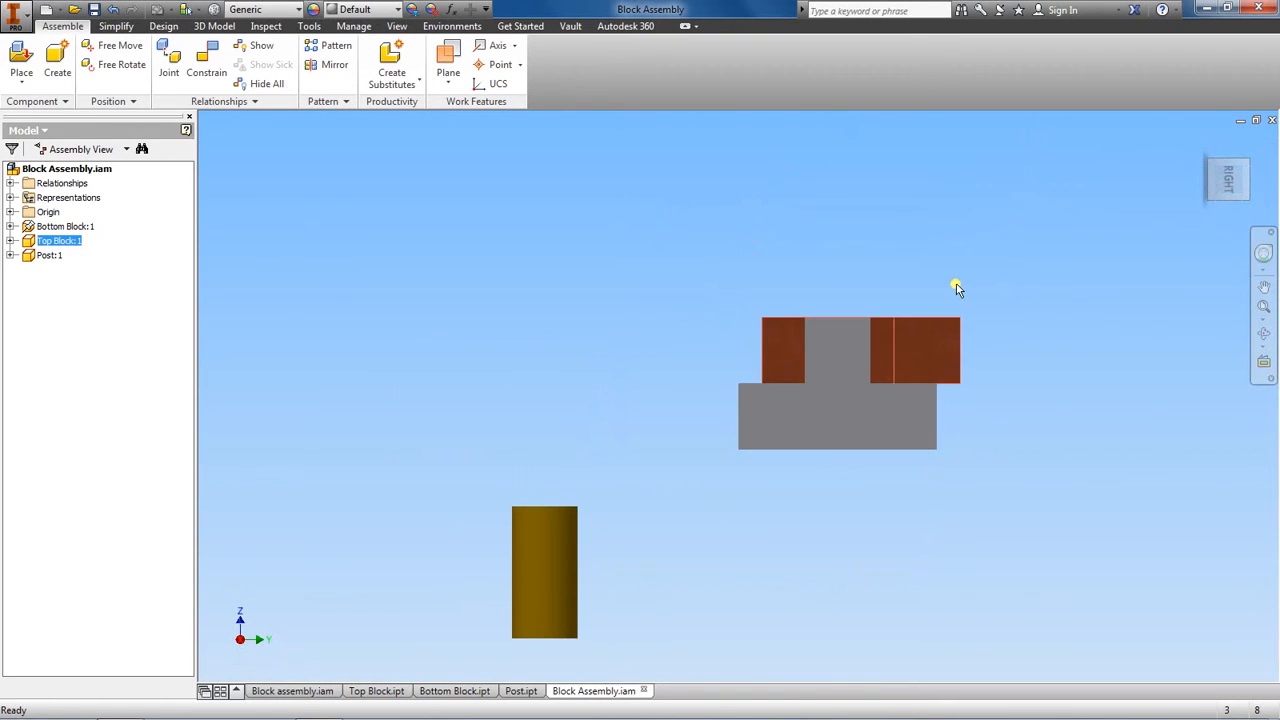
left_click(202, 58)
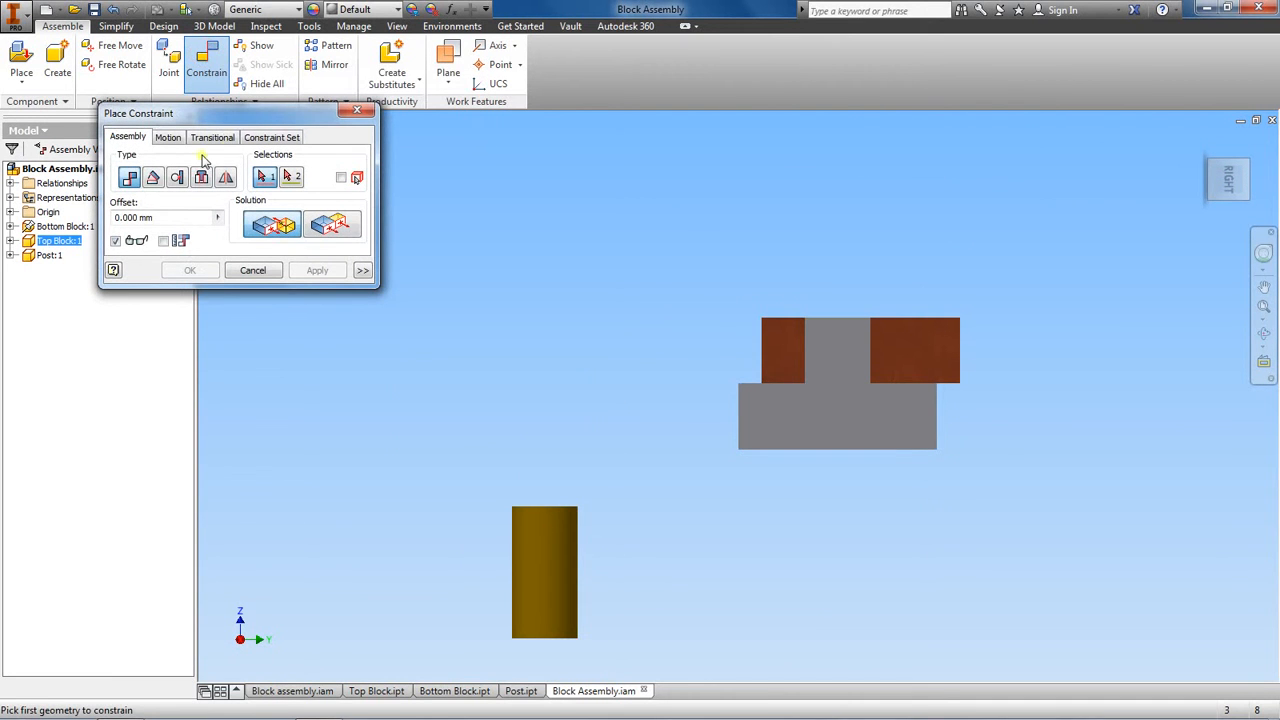
left_click(128, 179)
left_click(342, 226)
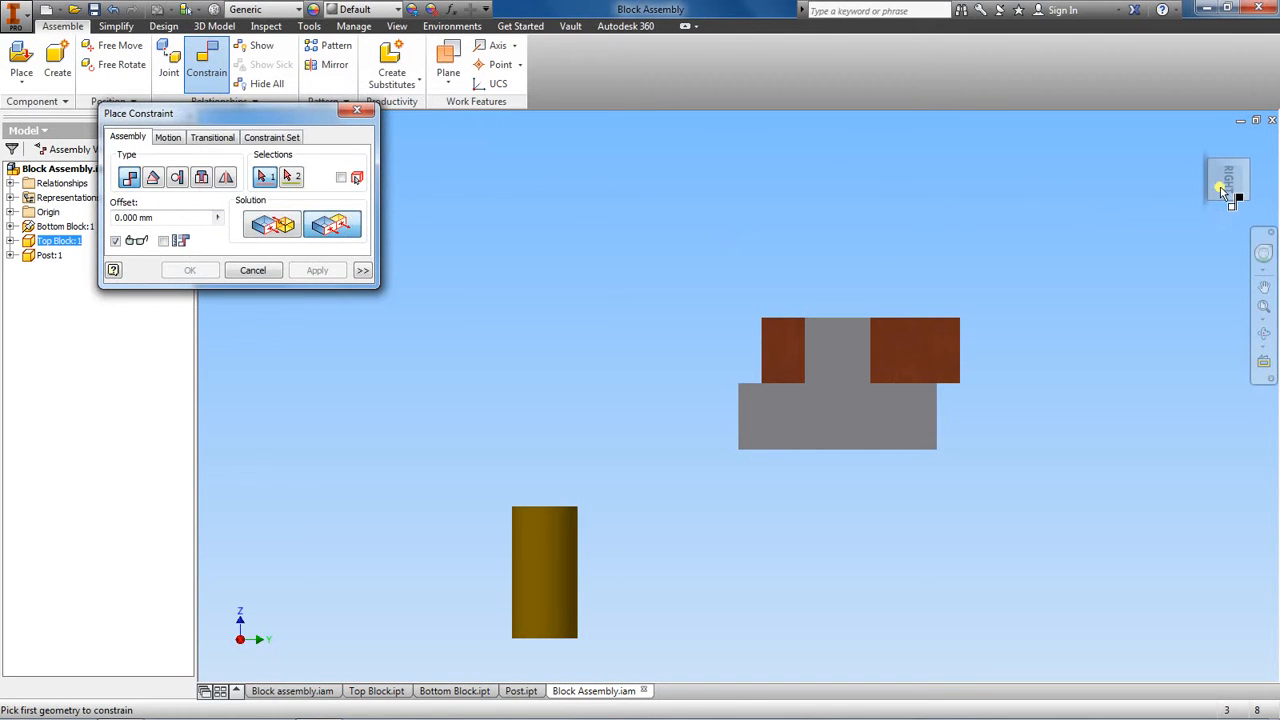
left_click(1262, 206)
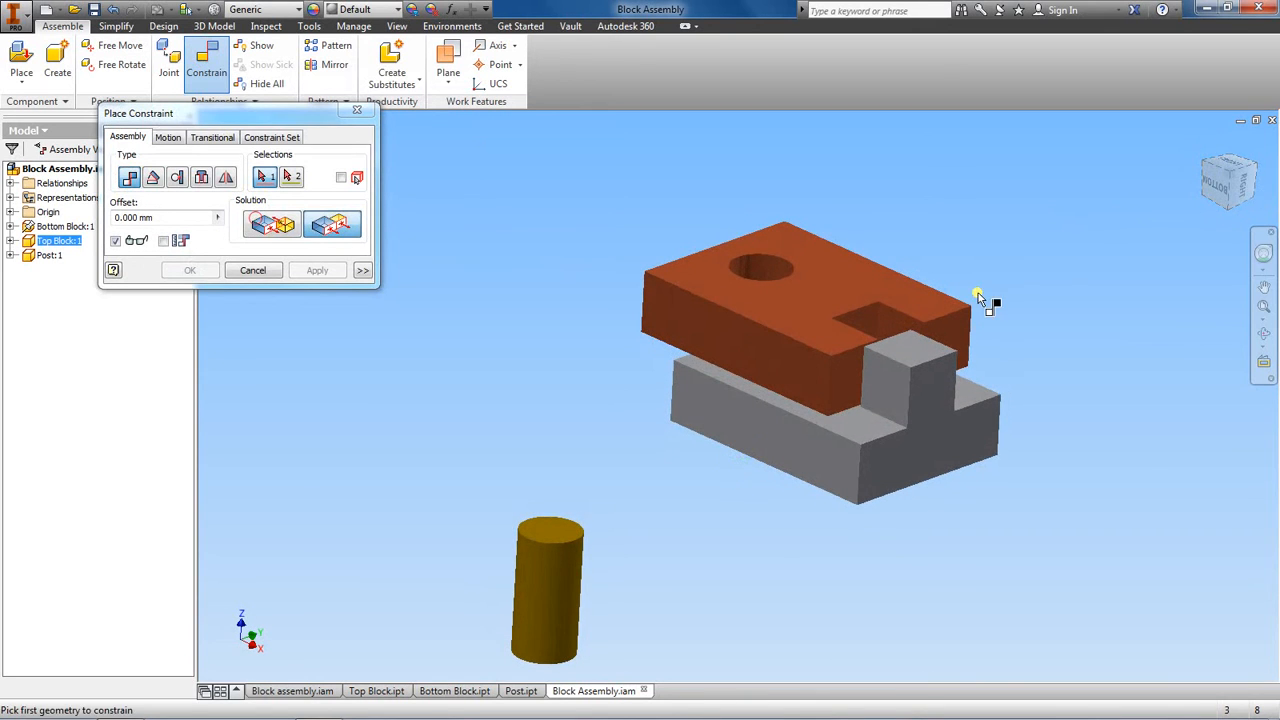
left_click(741, 345)
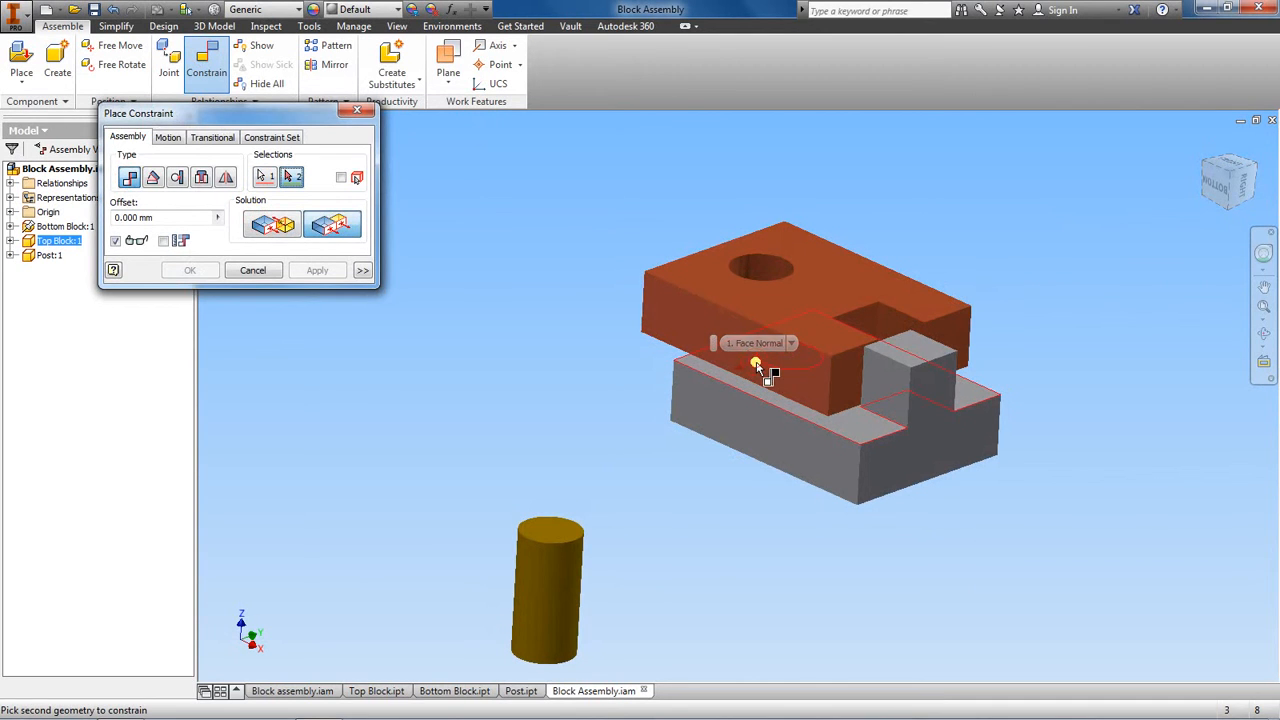
left_click(771, 424)
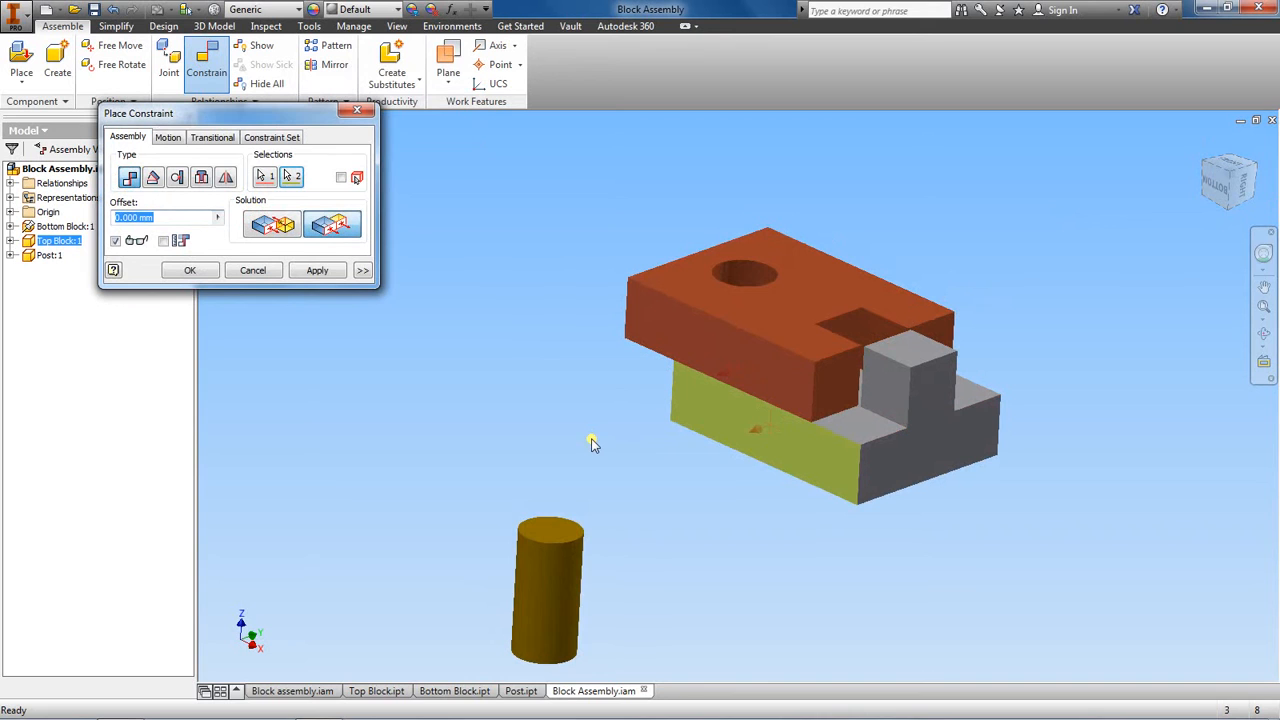
left_click(316, 272)
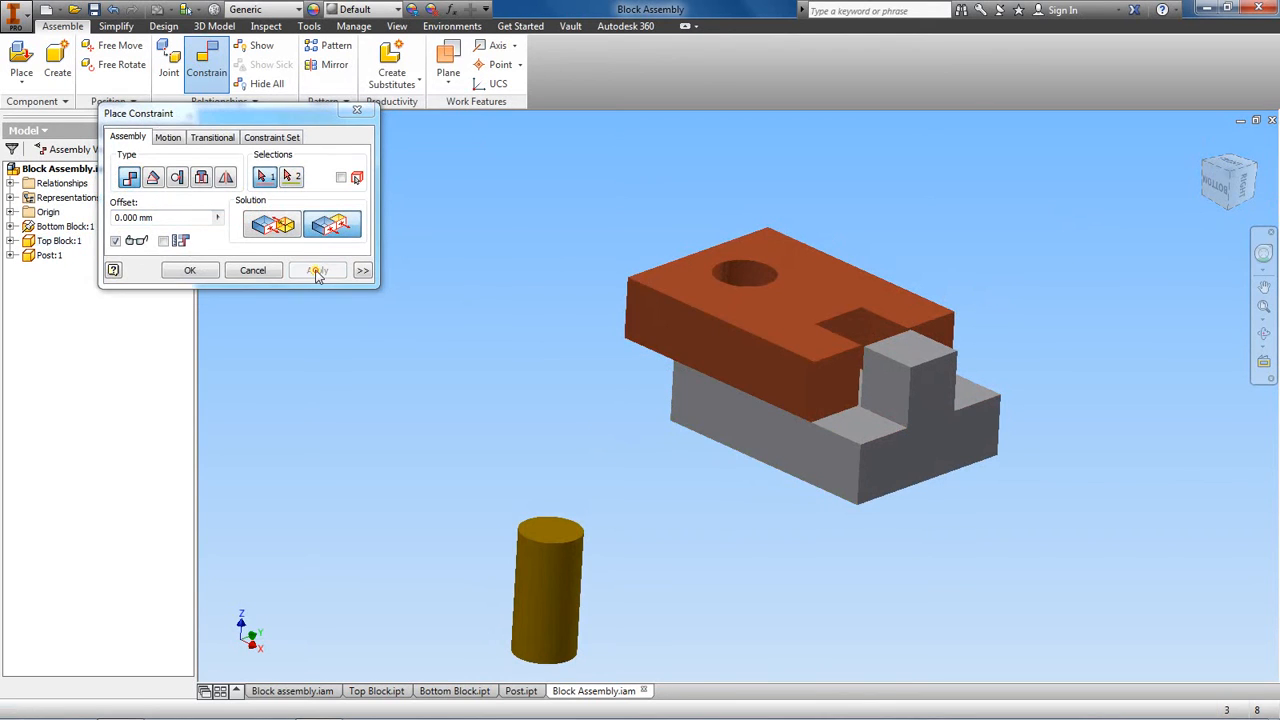
left_click(357, 110)
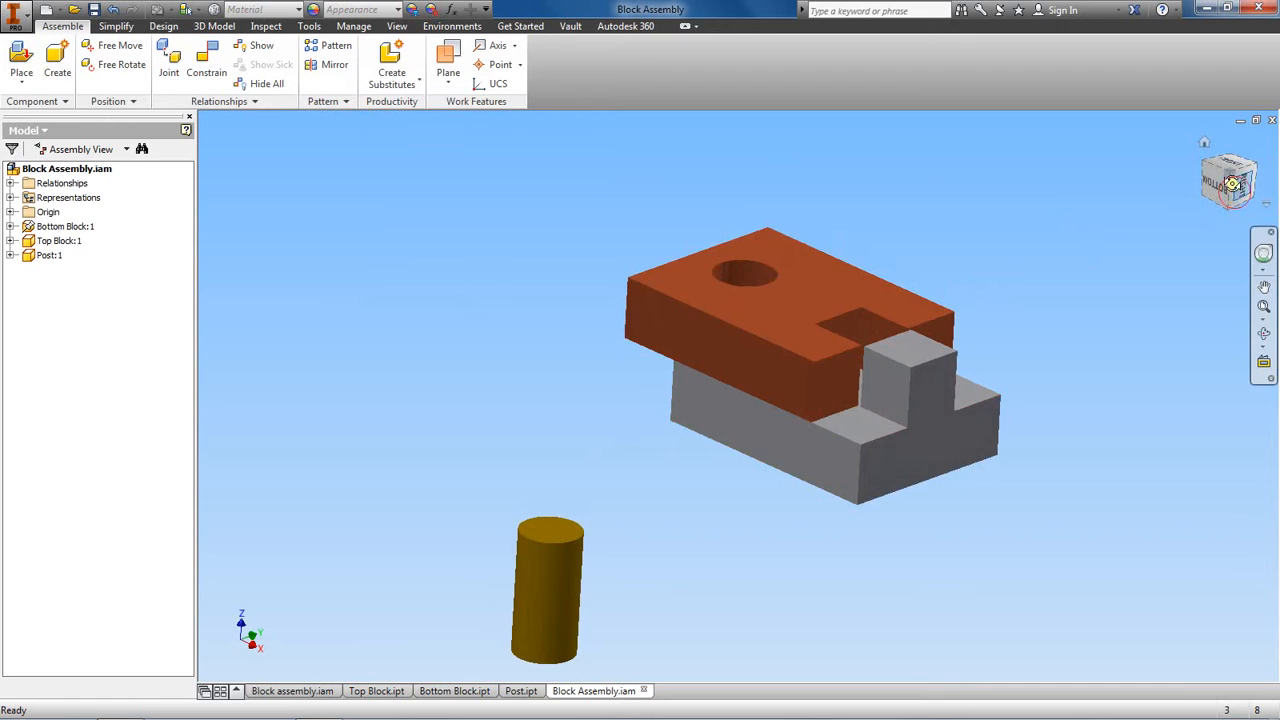
- Slide the top block lengthwise along the bottom block to test its remaining freedom of movement
left_click_drag(1232, 188, 1193, 196)
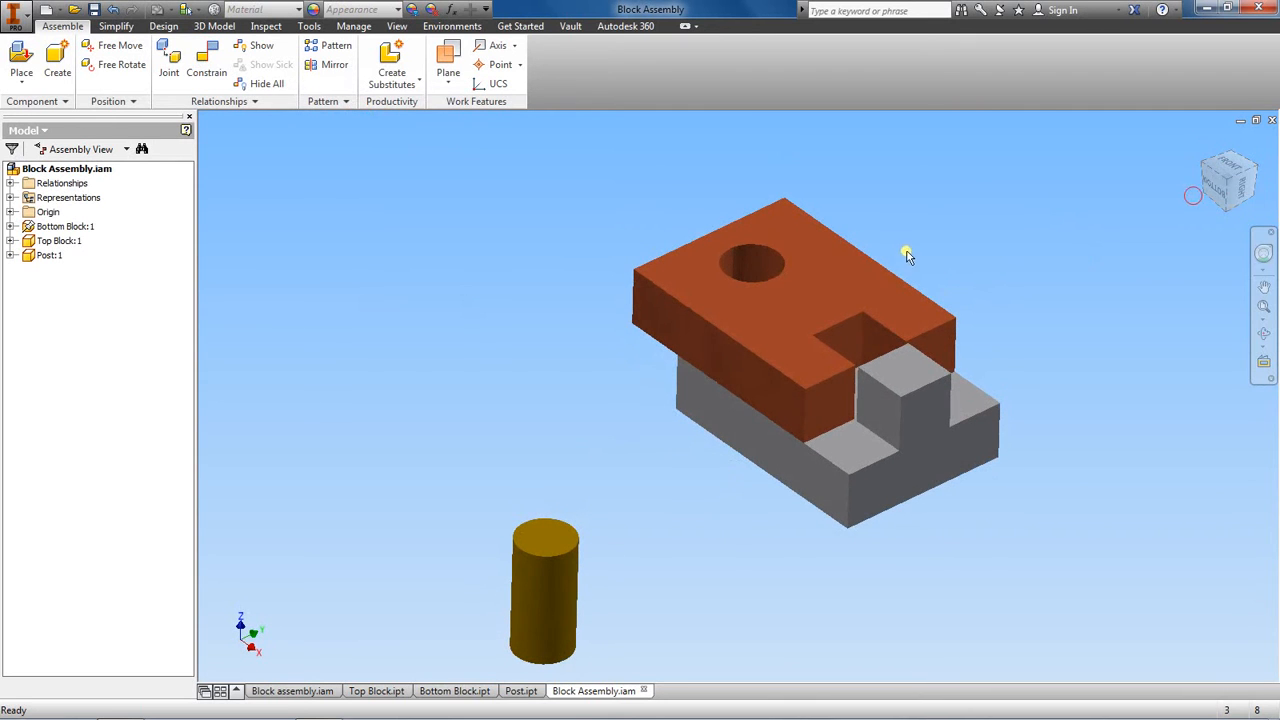
left_click_drag(786, 277, 782, 312)
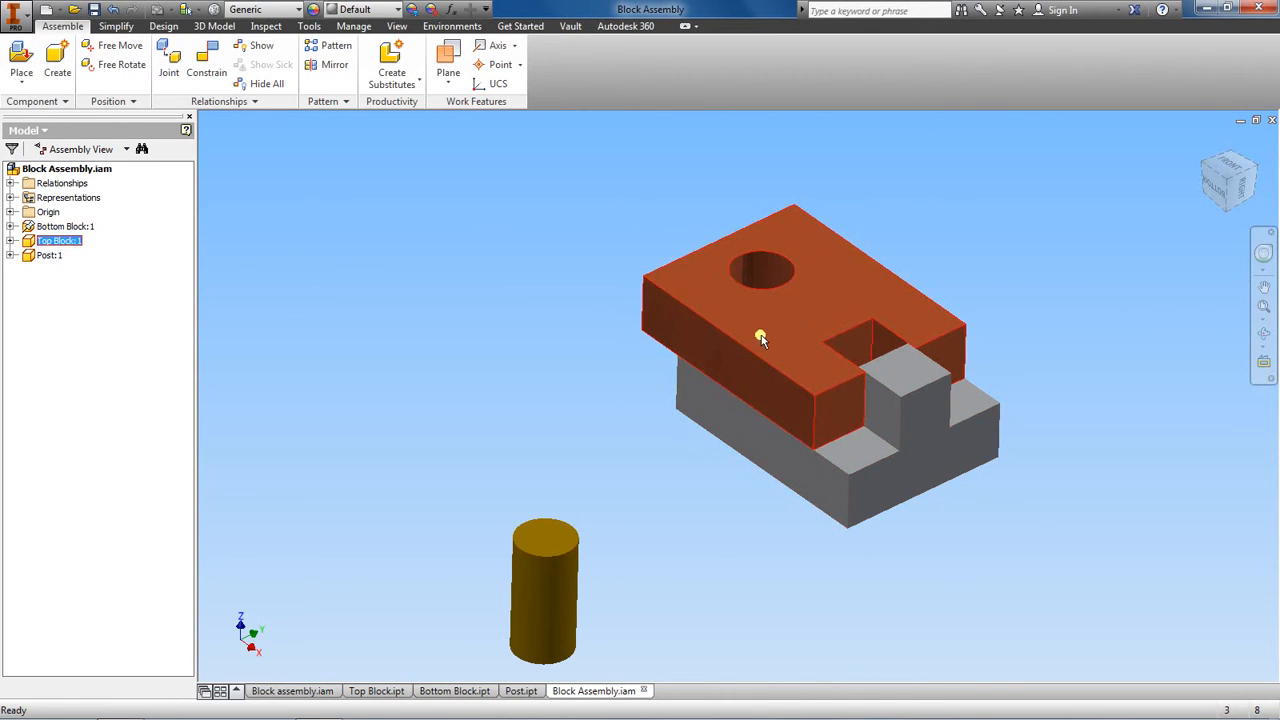
mouse_move(760, 338)
left_mouse_down()
mouse_move(843, 420)
mouse_move(734, 334)
mouse_move(849, 423)
mouse_move(786, 356)
mouse_move(723, 323)
mouse_move(817, 403)
mouse_move(751, 334)
mouse_move(806, 390)
mouse_move(752, 346)
left_mouse_up()
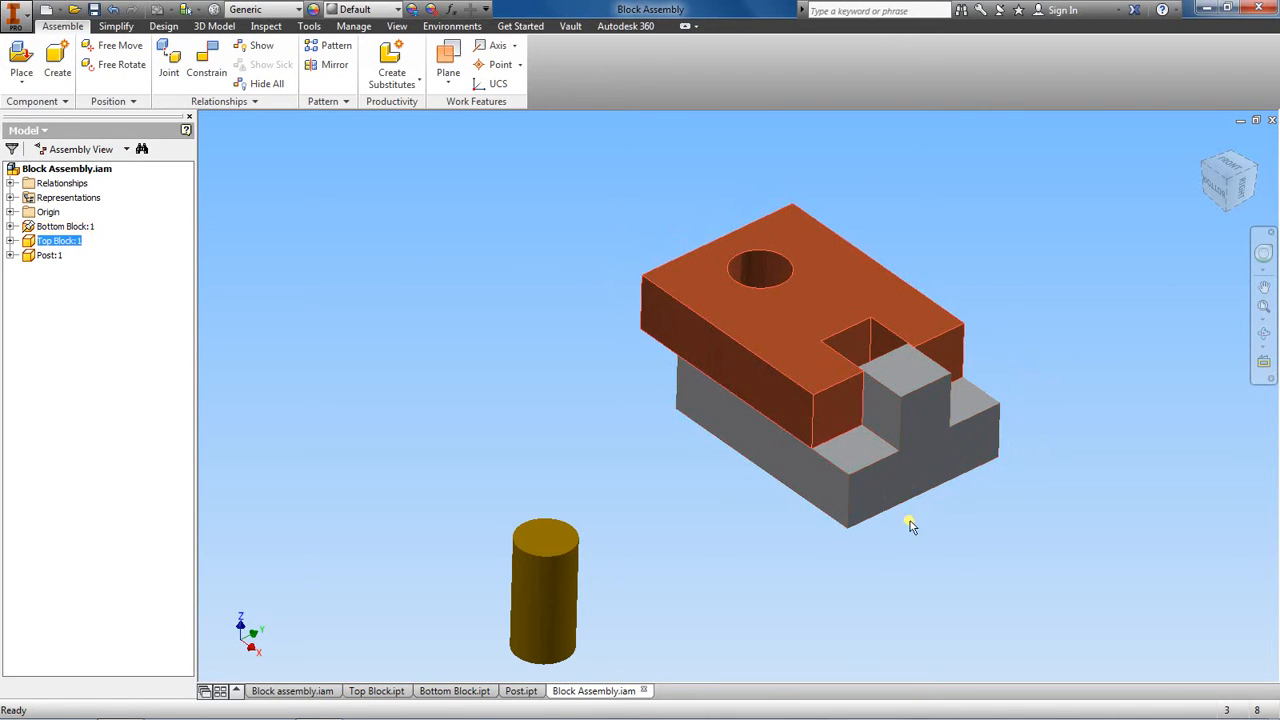
- Apply a zero-offset flush constraint between the two blocks' end faces at the notch, and check whether the top block still moves
left_click(206, 62)
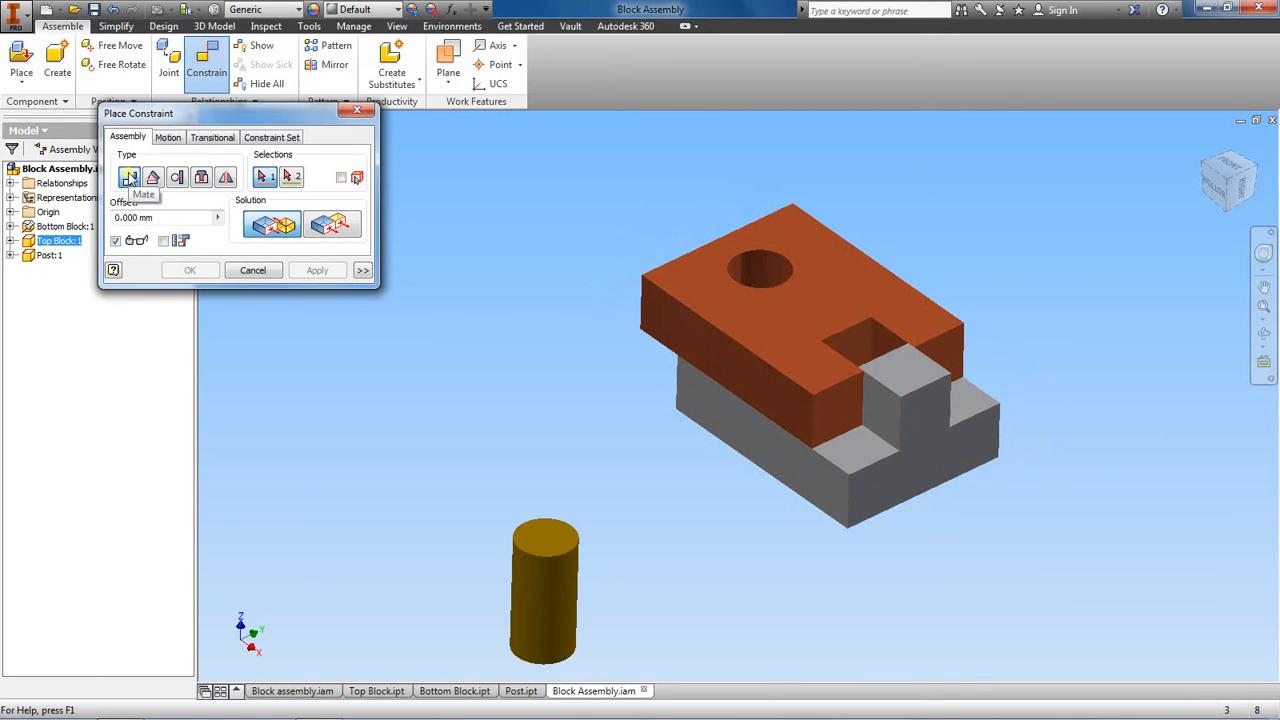
left_click(334, 228)
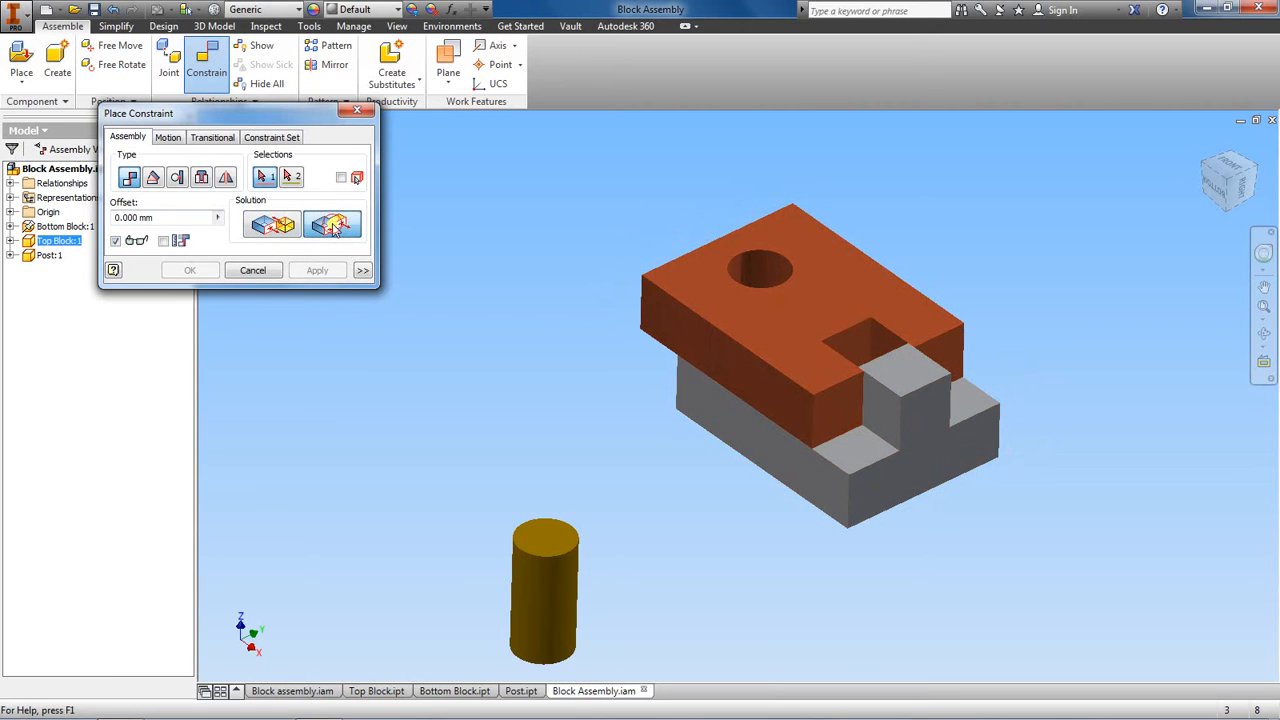
left_click(835, 412)
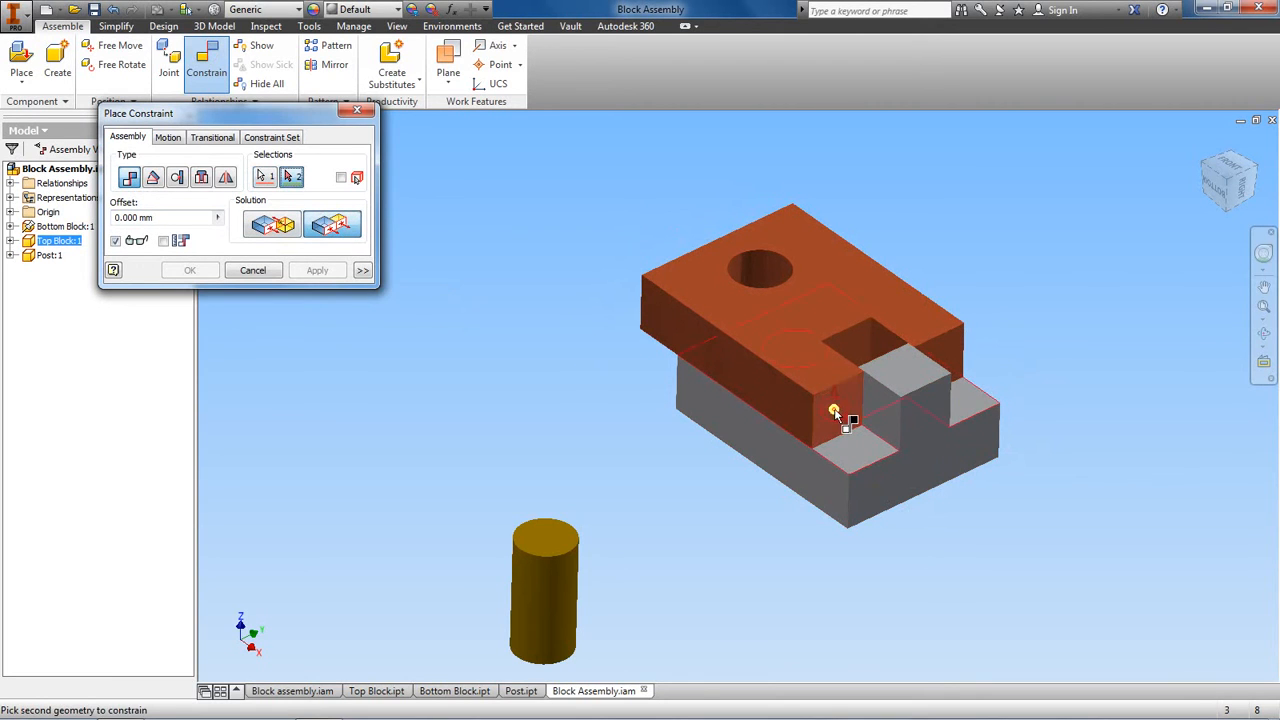
left_click(892, 480)
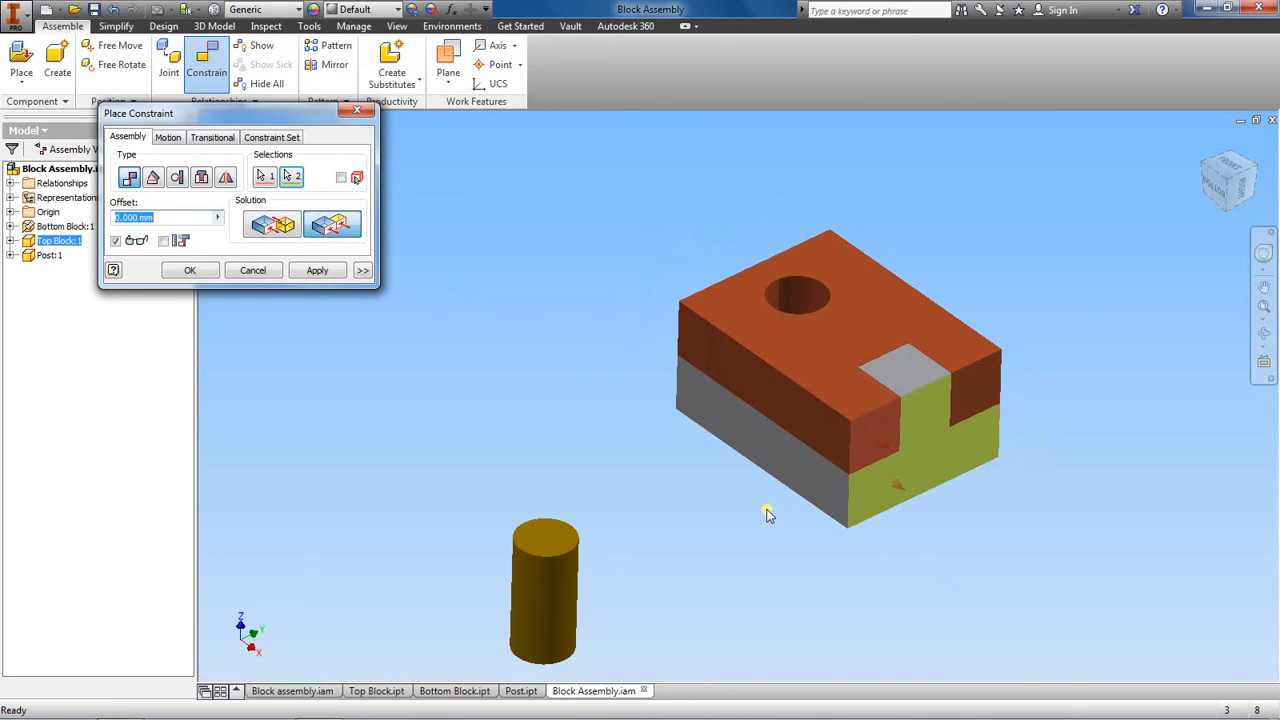
left_click(326, 274)
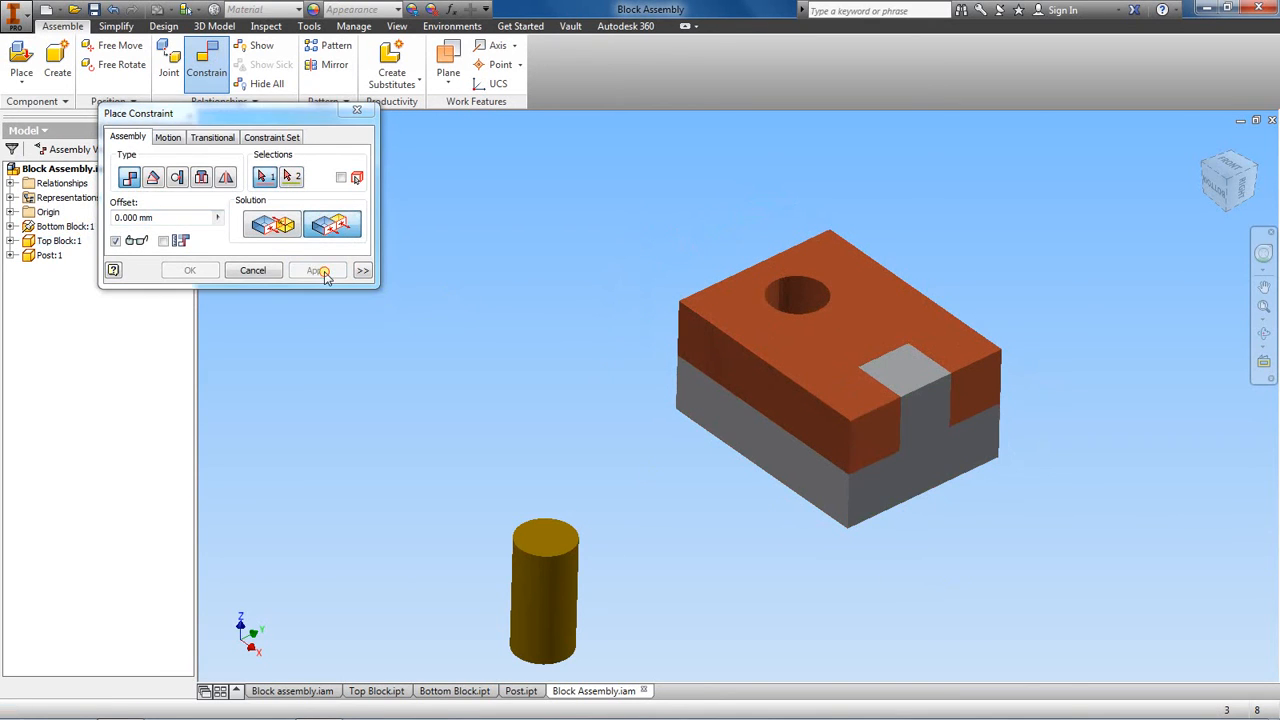
left_click(357, 110)
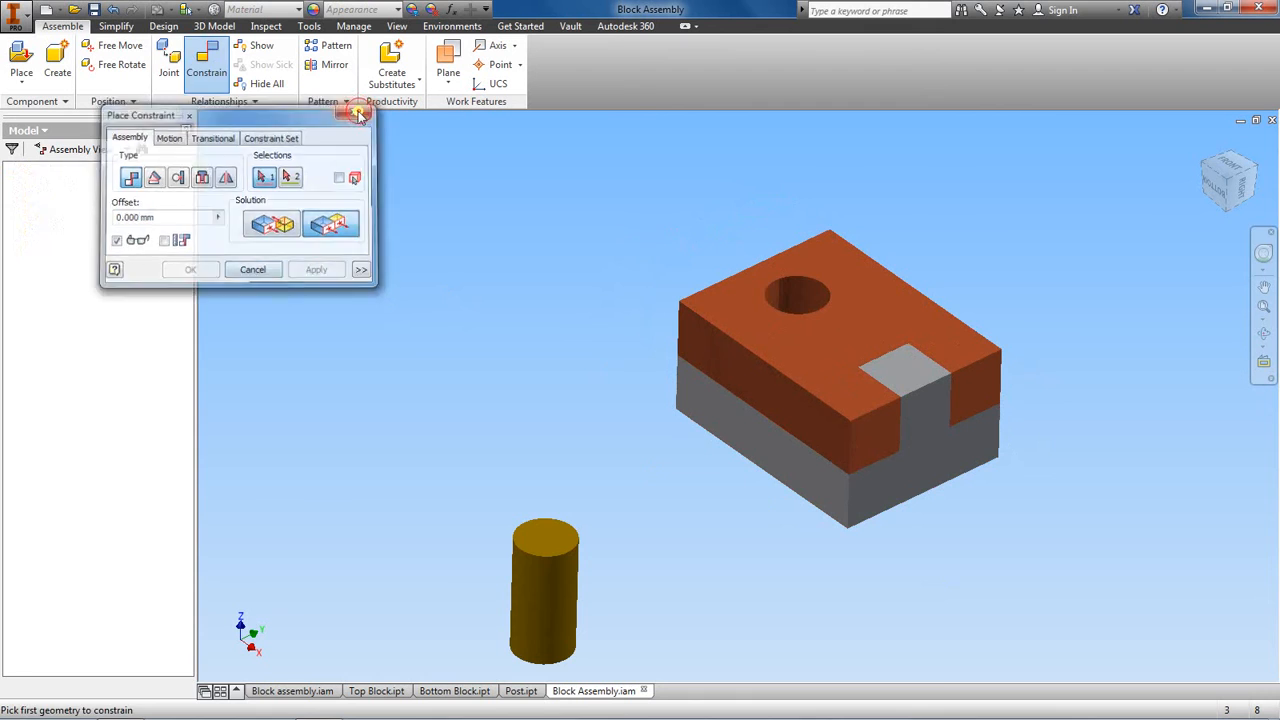
left_click(785, 352)
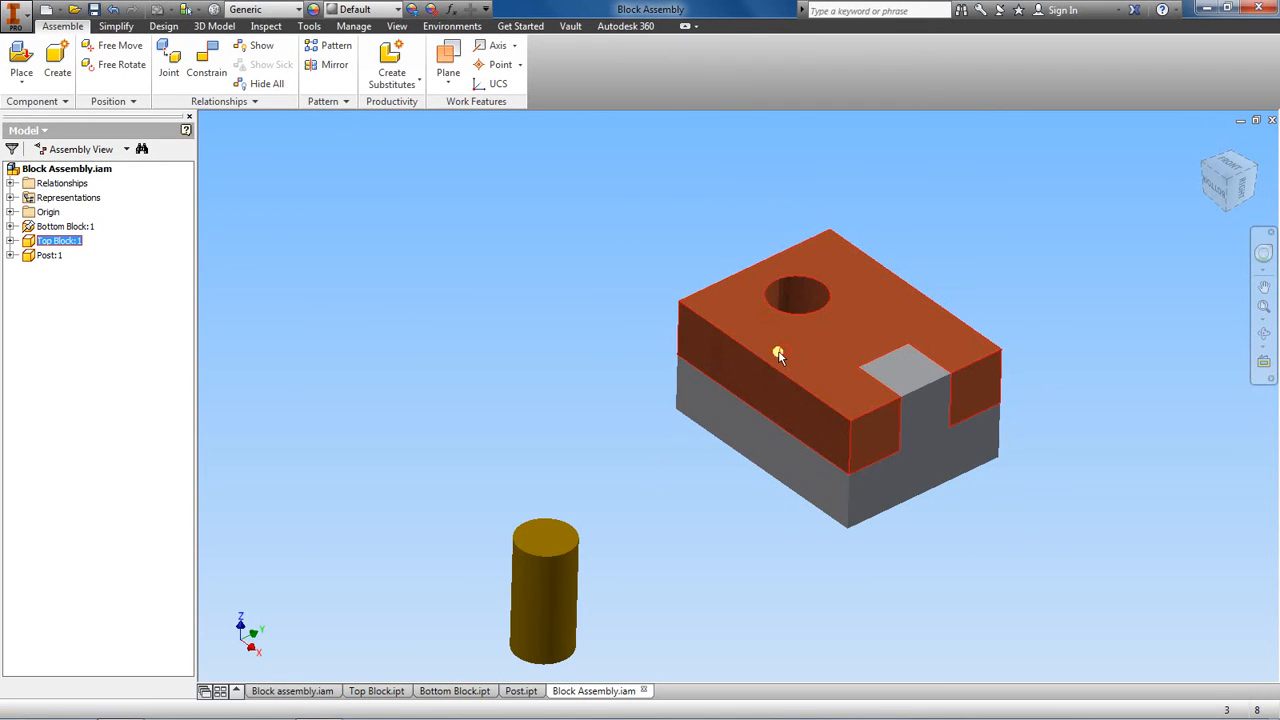
left_click_drag(1236, 200, 1193, 188)
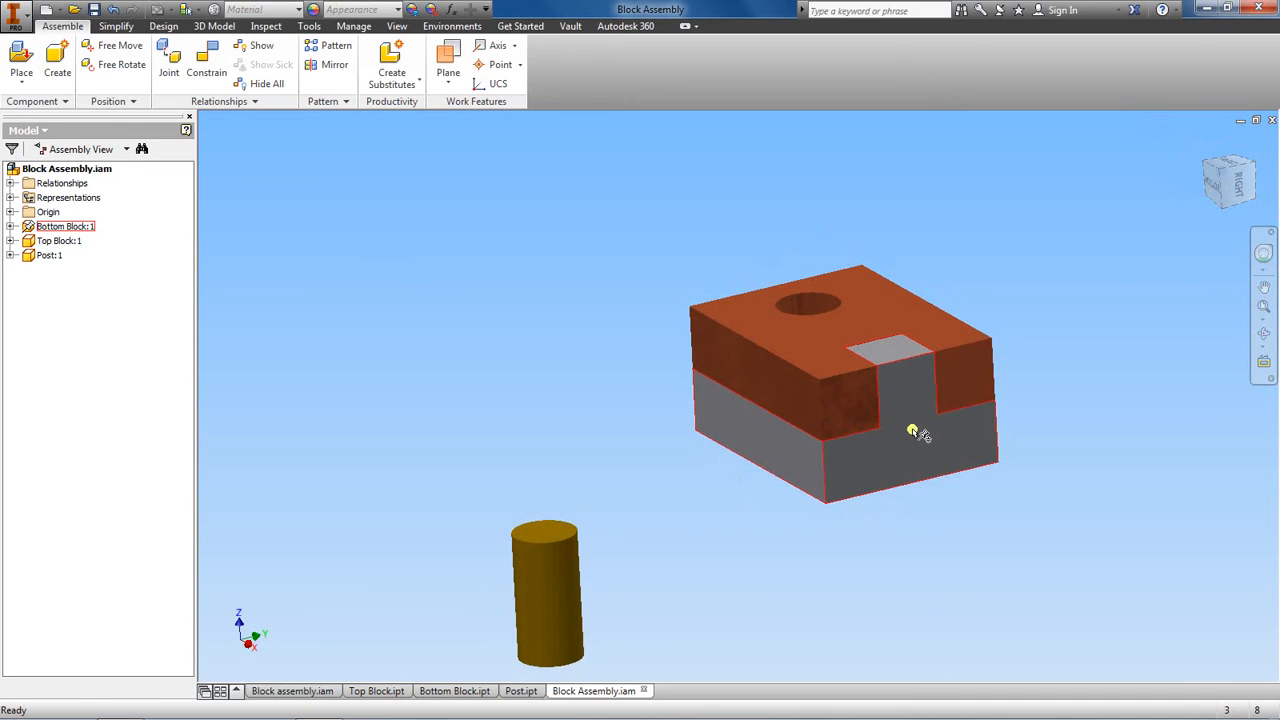